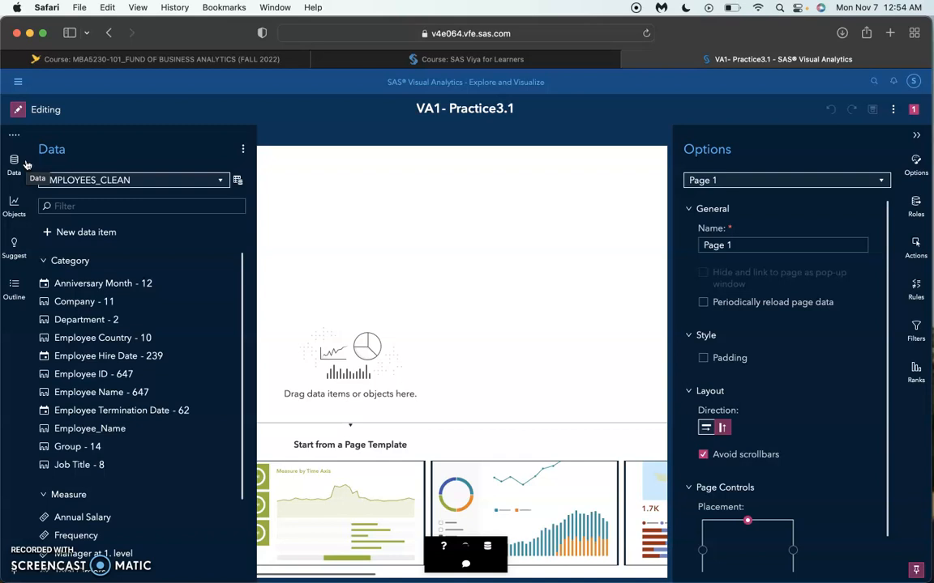
Step: Change the classification of the Manager at 1. level measure to Category
click(97, 374)
scroll(81, 351, down, 3)
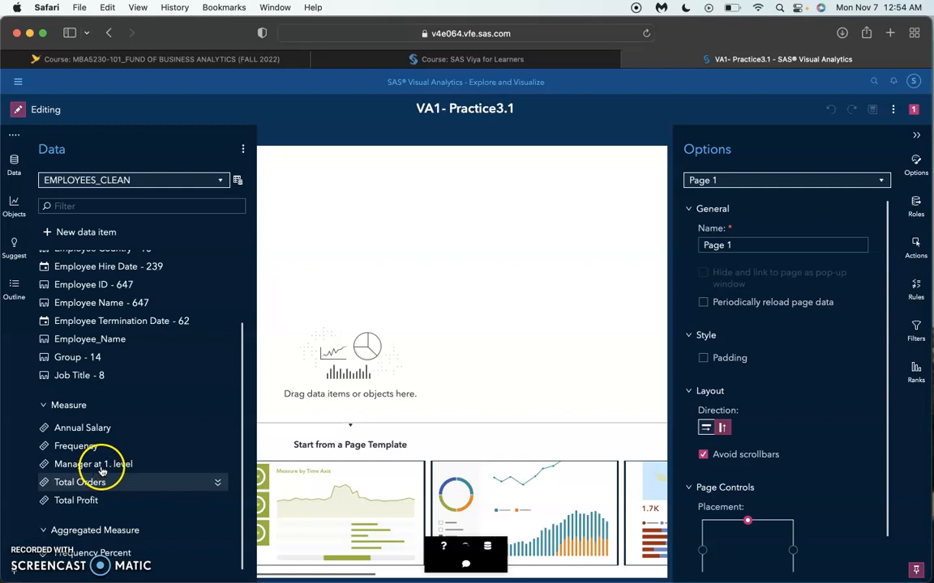
mouse_move(102, 470)
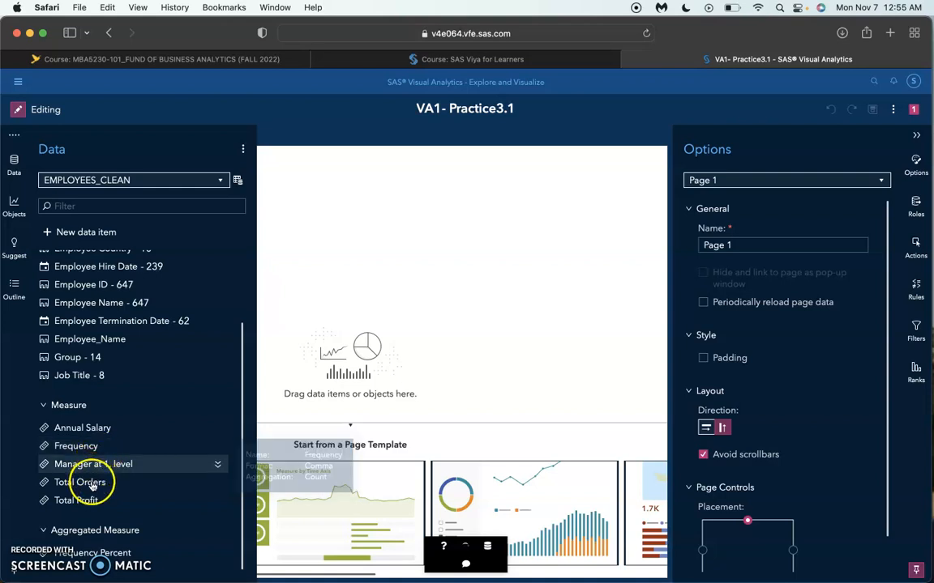
click(218, 465)
scroll(105, 453, down, 3)
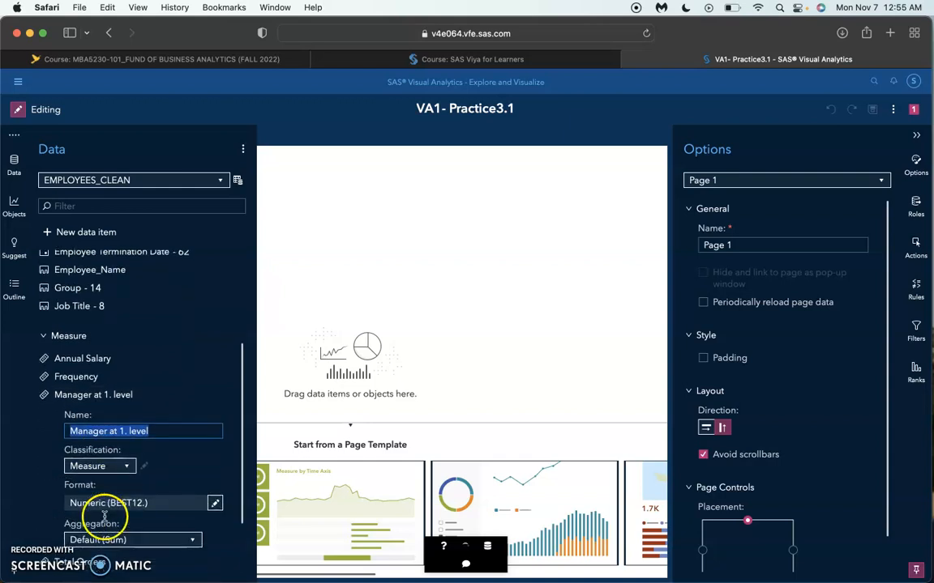
click(125, 444)
click(125, 446)
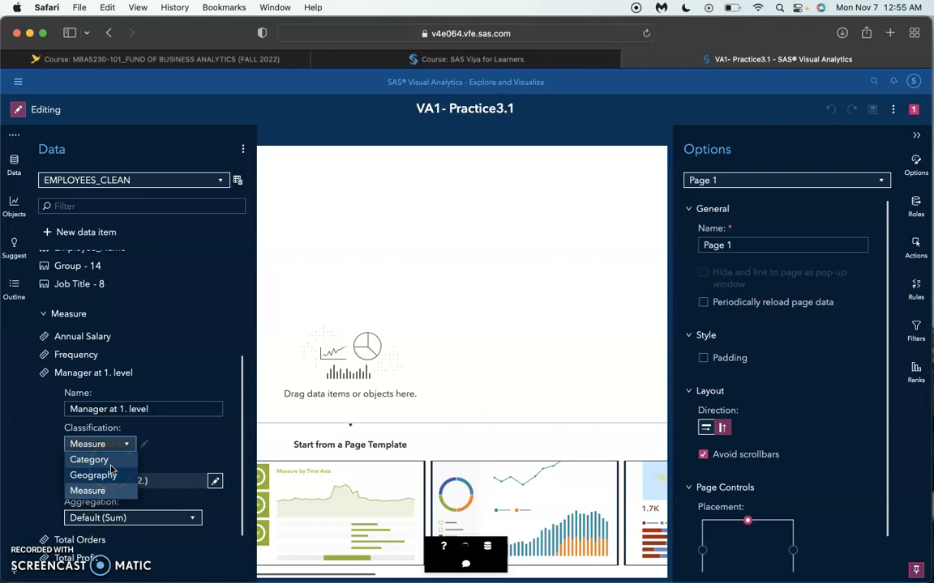
click(111, 466)
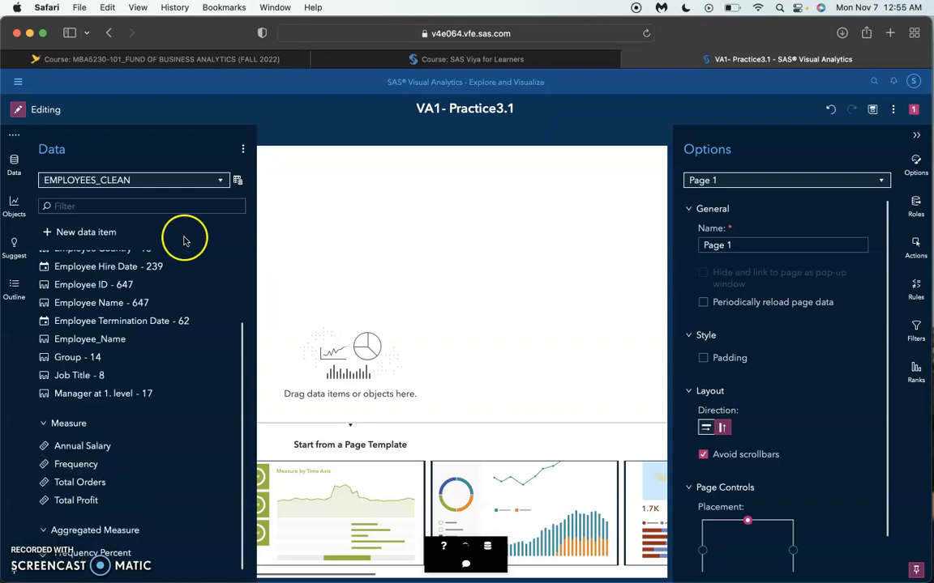
scroll(112, 334, up, 1)
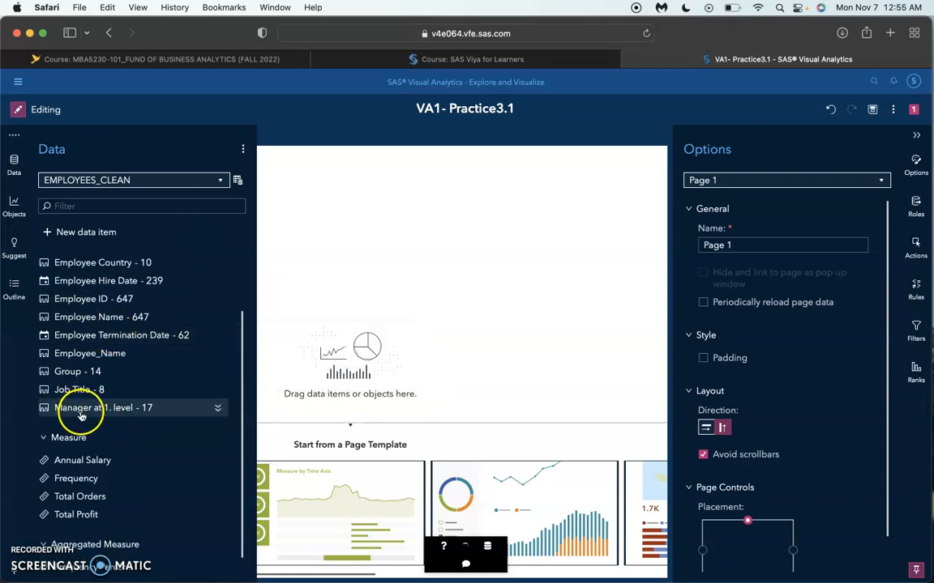
mouse_move(82, 414)
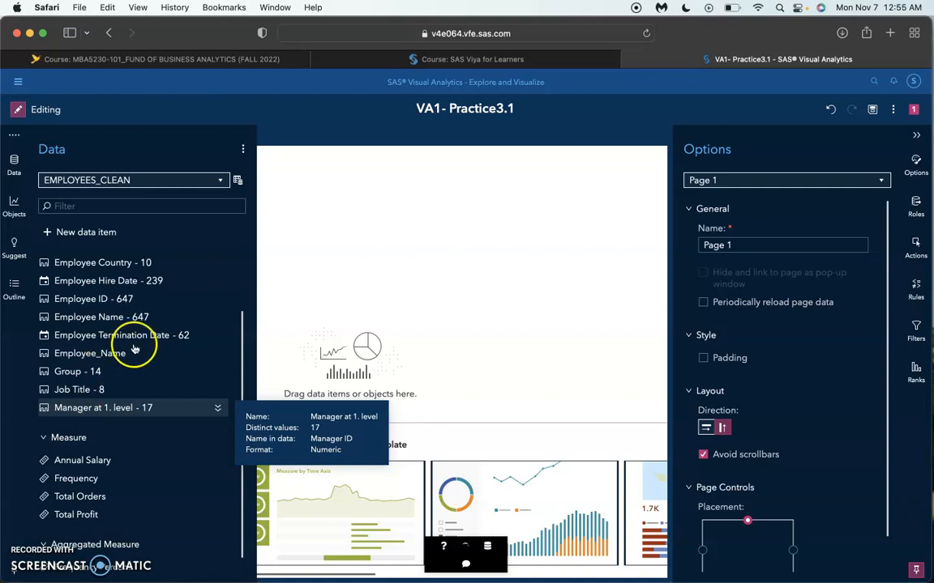
Step: Expand the properties of the Annual Salary measure
click(216, 462)
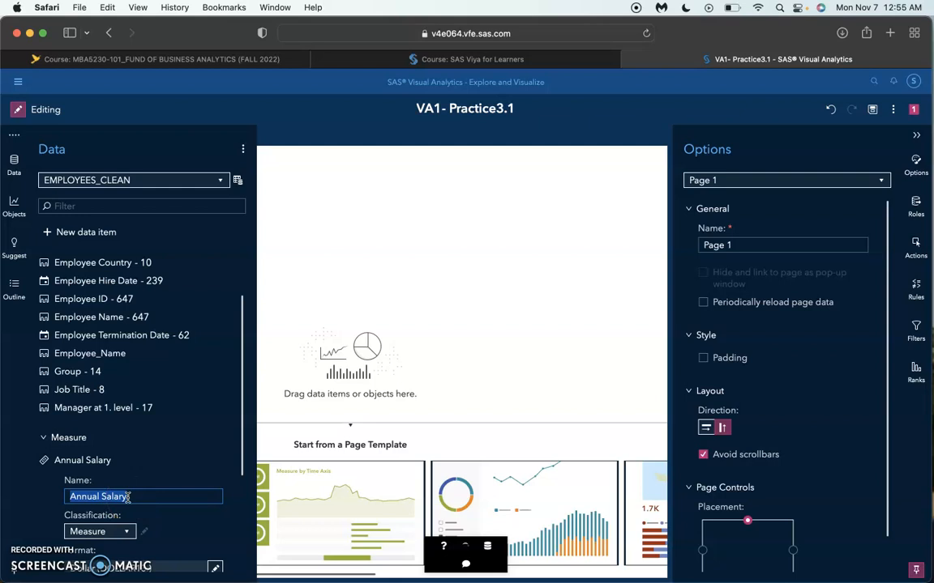
text(Dollar)
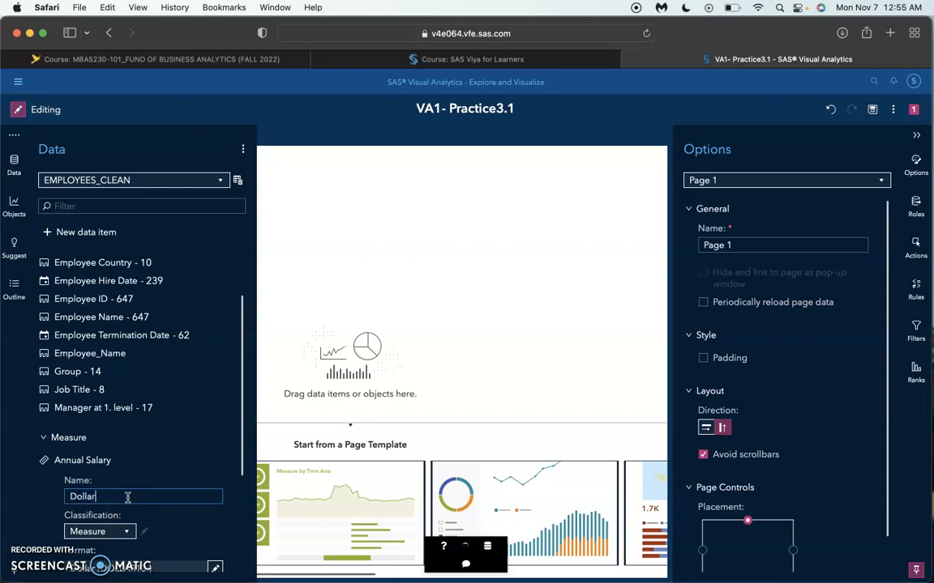
text(13.2)
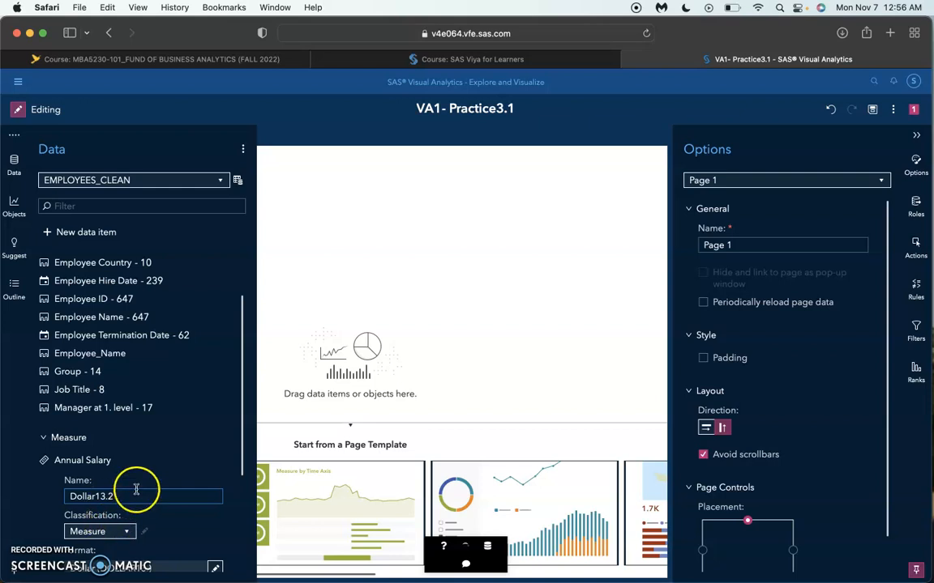
scroll(135, 490, down, 2)
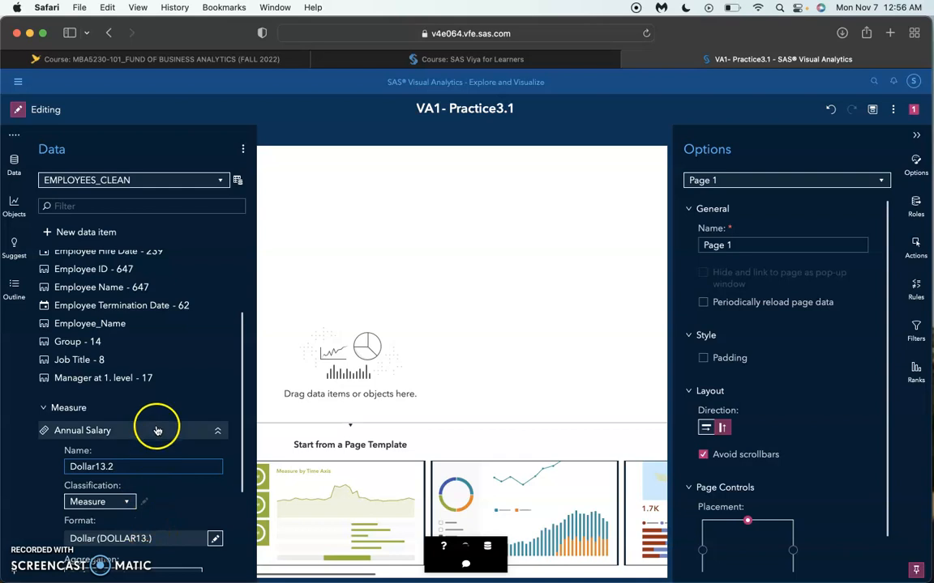
drag(118, 466, 52, 466)
text(Annula)
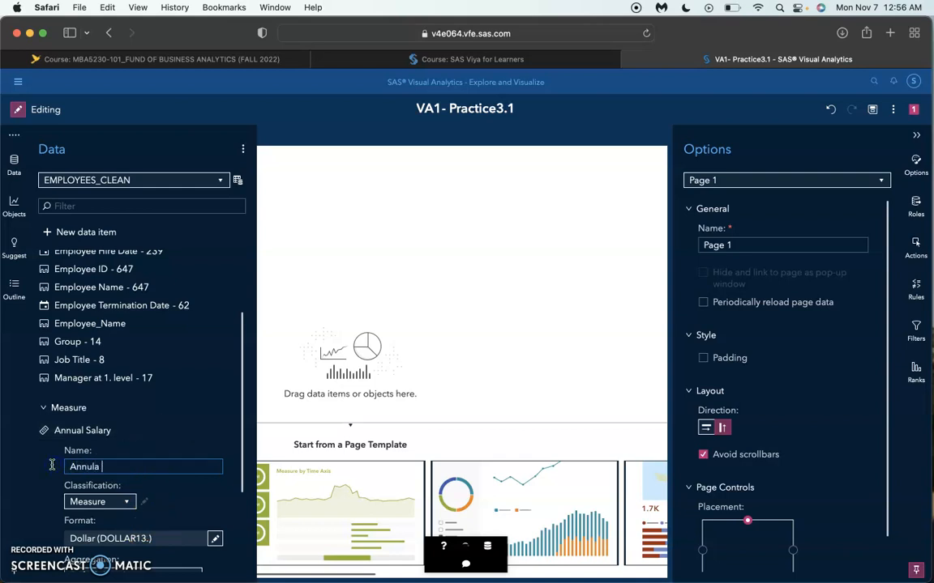
key(BackSpace)
text(al Salary)
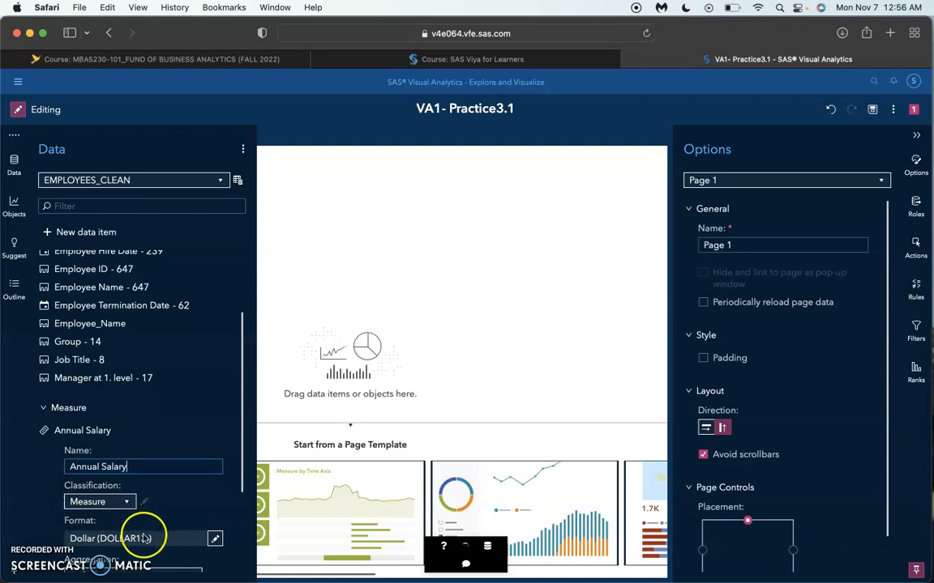
Step: Set the Annual Salary measure's Dollar format to show 2 decimals and apply it
click(214, 540)
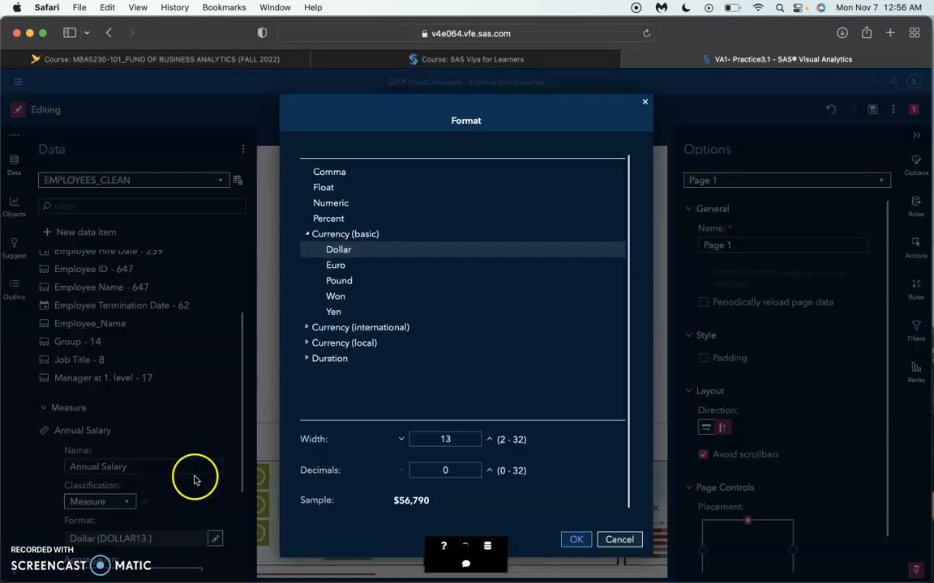
scroll(385, 399, down, 1)
scroll(384, 398, up, 1)
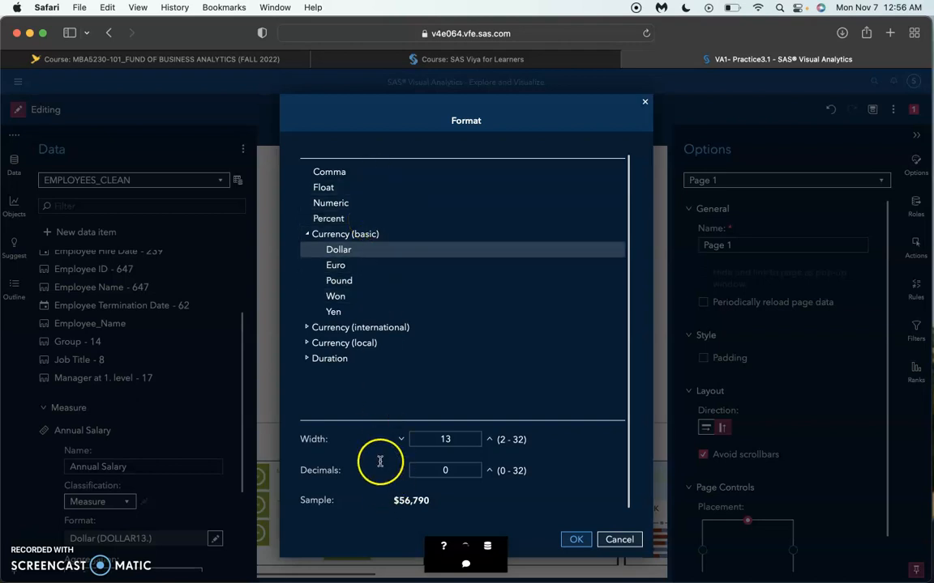
double_click(468, 443)
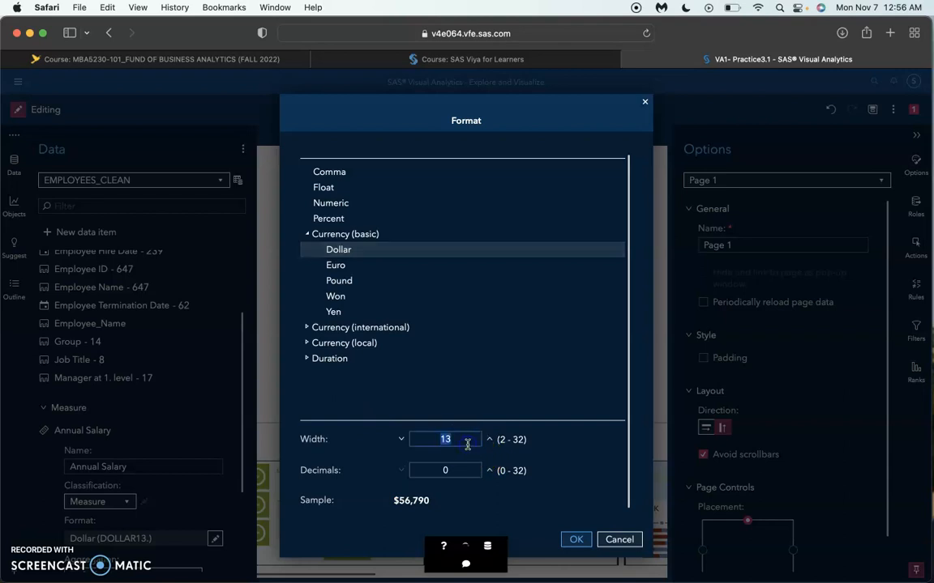
double_click(467, 473)
text(2)
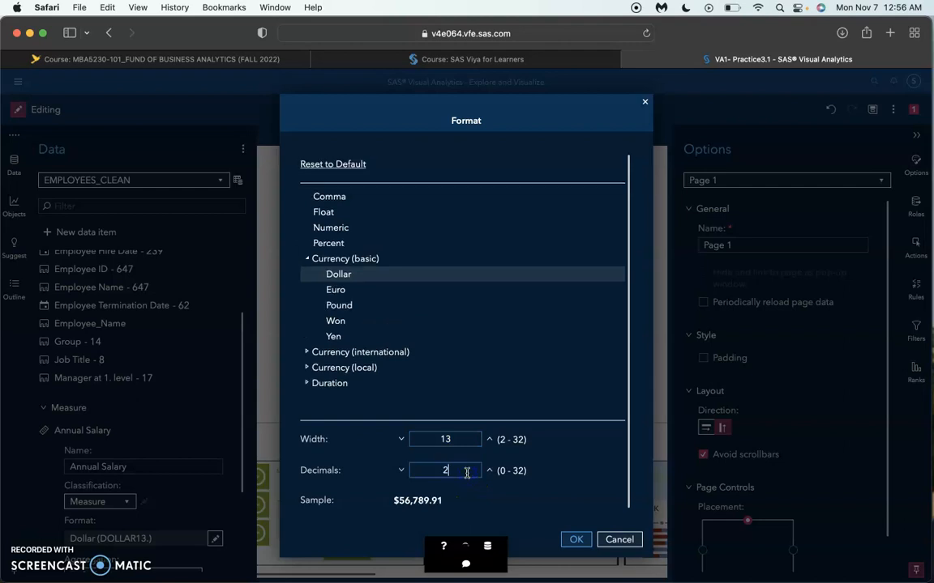
click(575, 539)
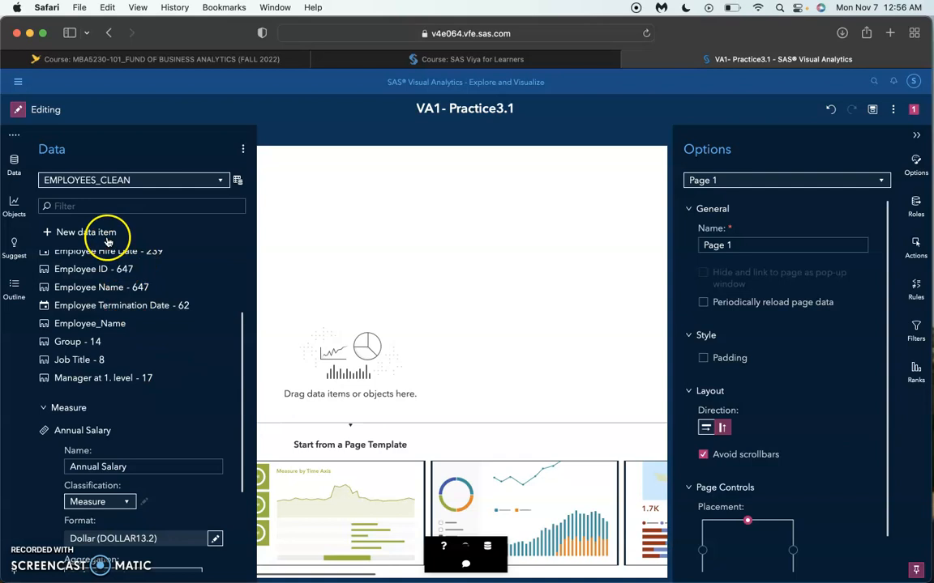
Step: Rename the Employee ID category to ID
scroll(98, 277, up, 3)
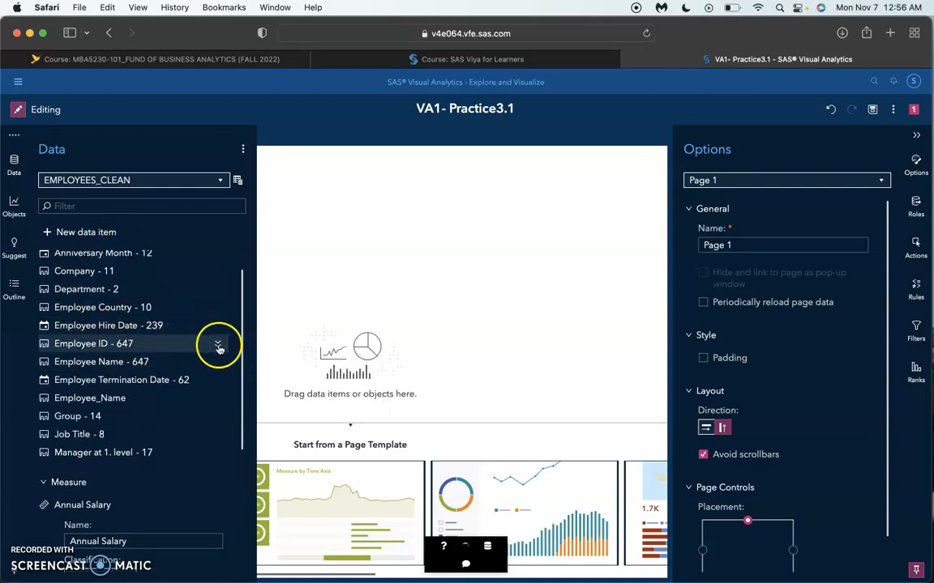
click(217, 344)
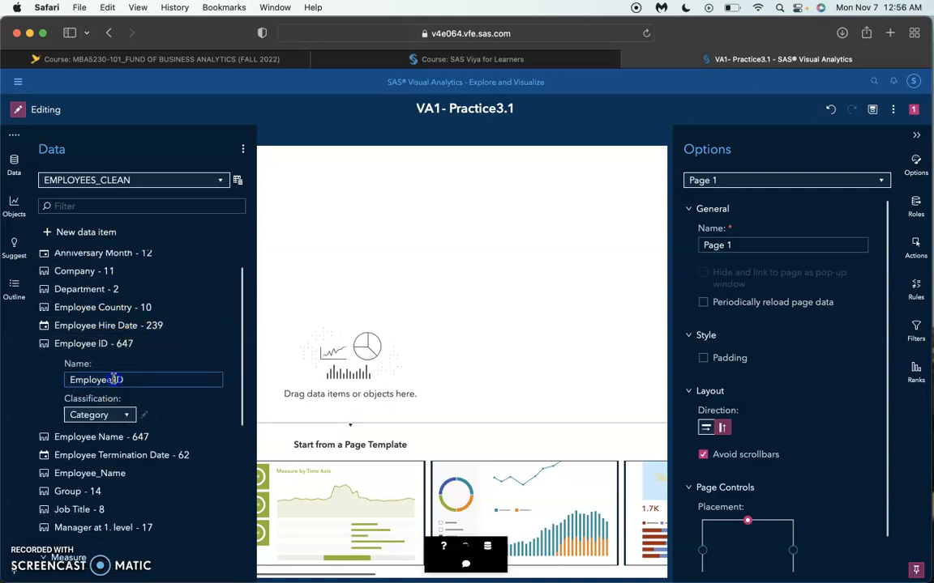
text(ID)
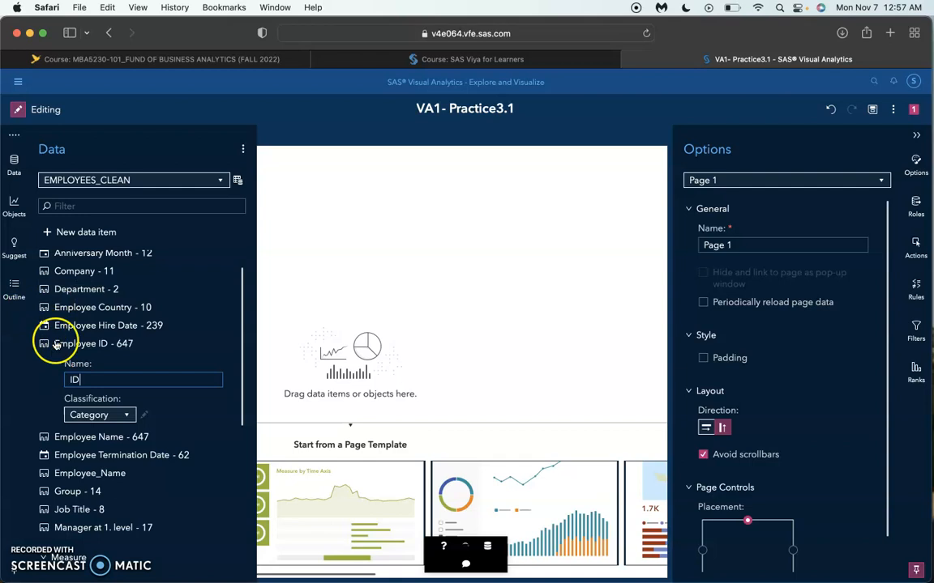
click(218, 440)
Step: Rename the Employee_Name category to Name
scroll(219, 441, down, 4)
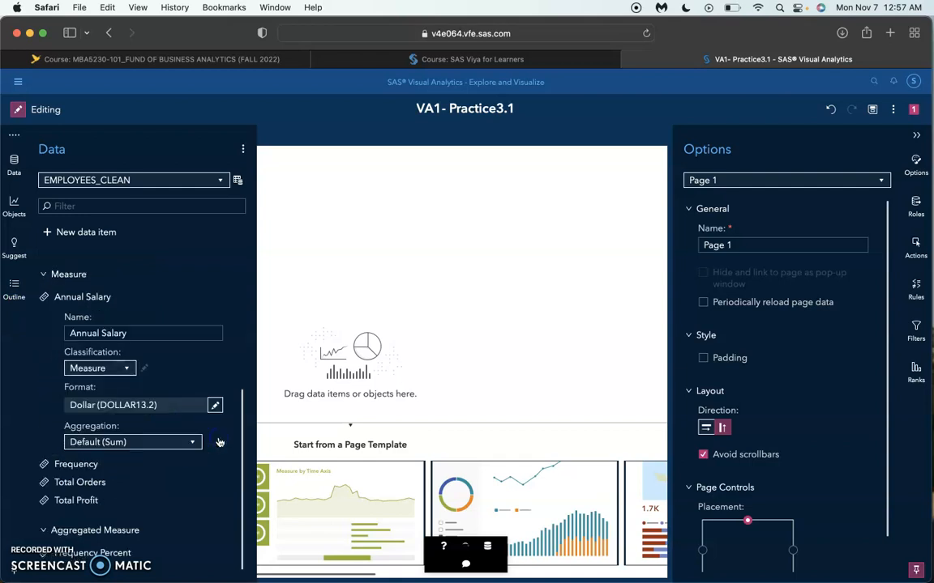
scroll(218, 441, up, 1)
scroll(217, 405, up, 5)
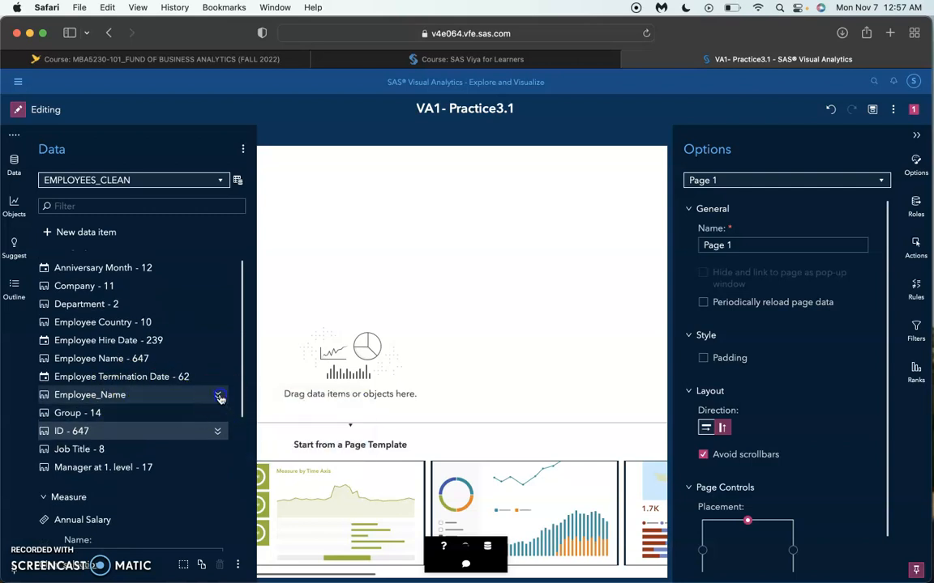
click(218, 395)
text(Namw)
key(Return)
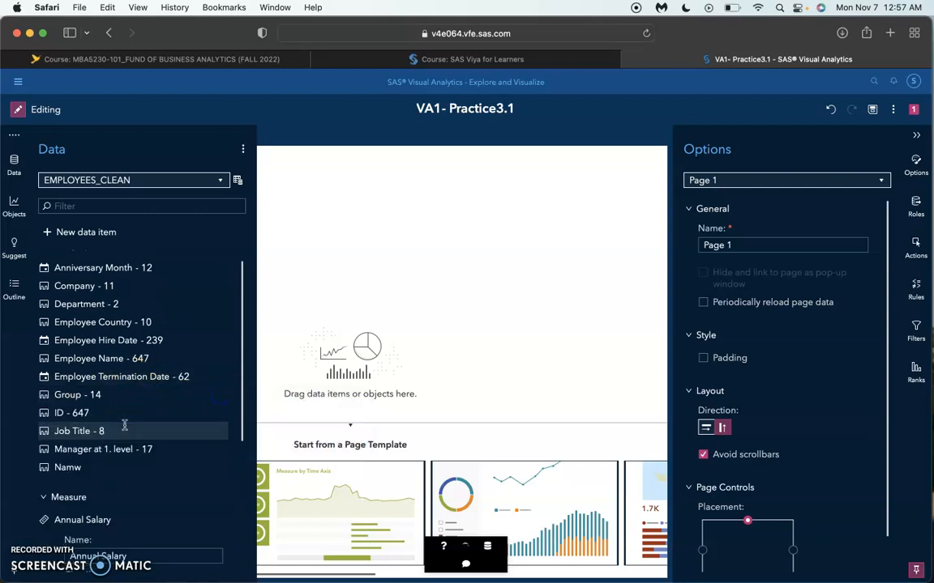
scroll(125, 425, down, 5)
scroll(127, 285, up, 1)
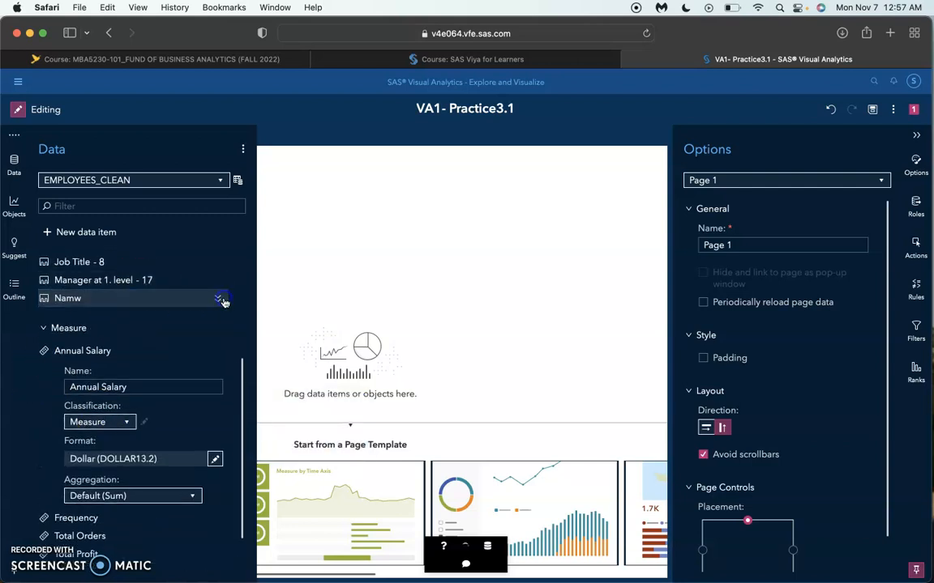
click(219, 298)
text(Name)
click(181, 371)
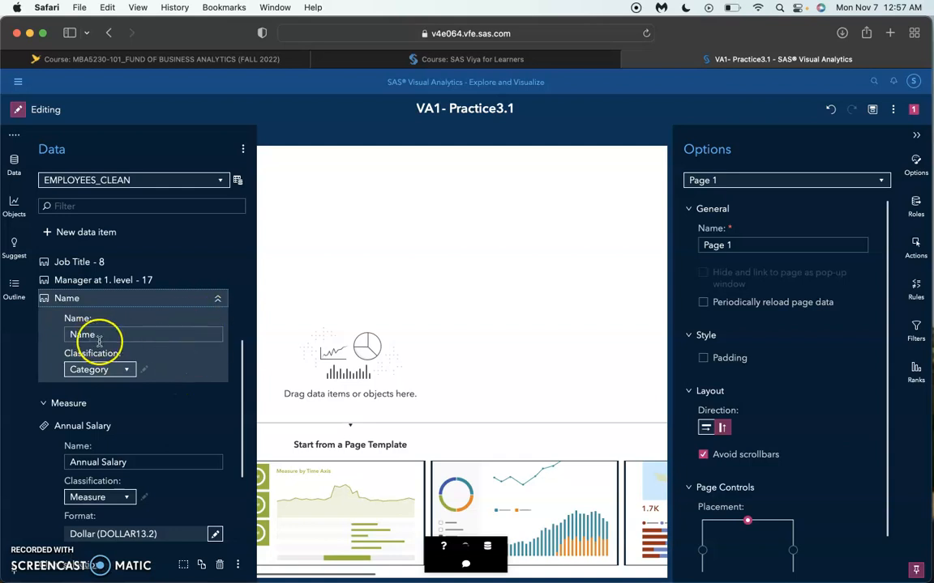
Step: Rename the Manager at 1. level category by replacing the ending of its name with ID
click(217, 279)
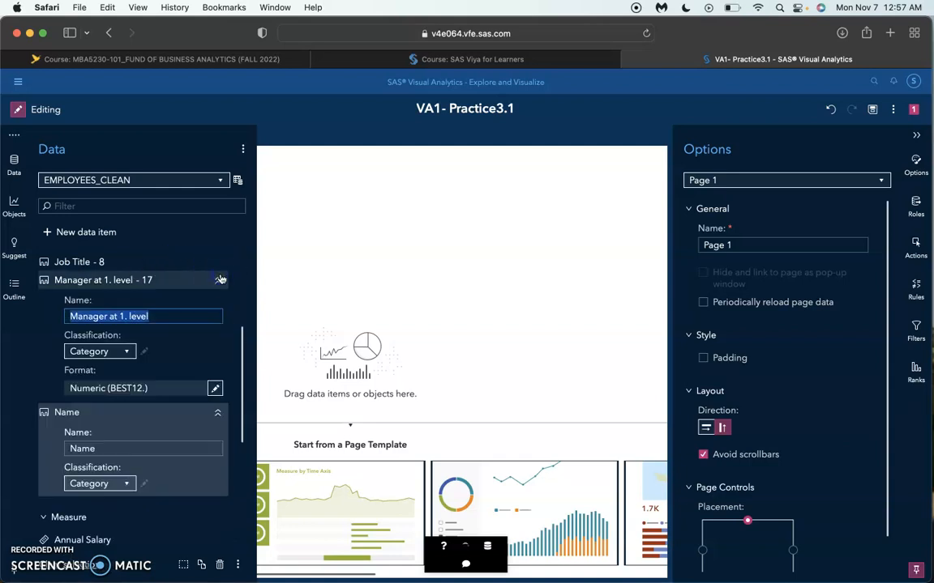
click(165, 320)
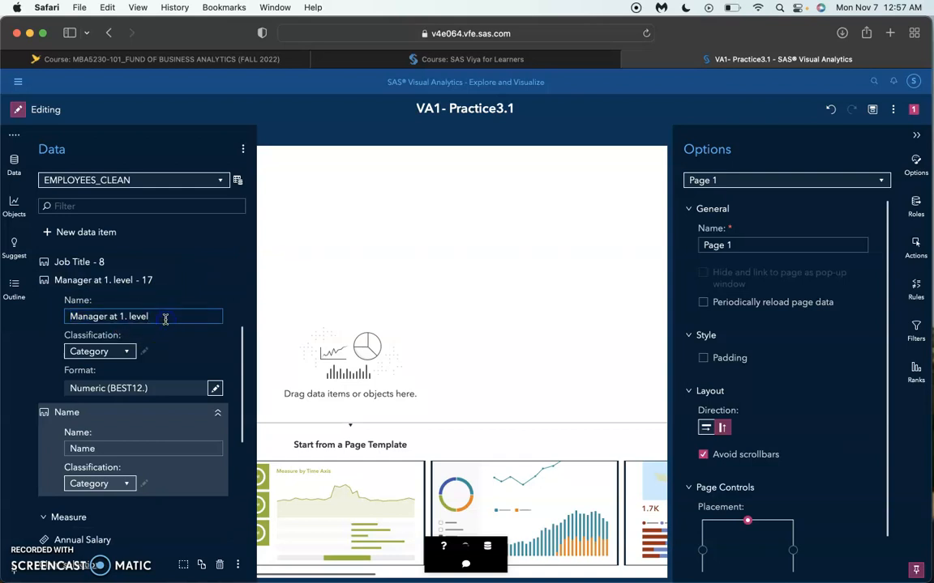
key(BackSpace)
key(BackSpace)
key(BackSpace)
key(BackSpace)
key(BackSpace)
key(BackSpace)
key(BackSpace)
key(BackSpace)
key(BackSpace)
key(BackSpace)
key(BackSpace)
text(ID)
click(218, 344)
Step: Collapse the expanded properties of the Annual Salary measure and the Name category
scroll(204, 349, down, 2)
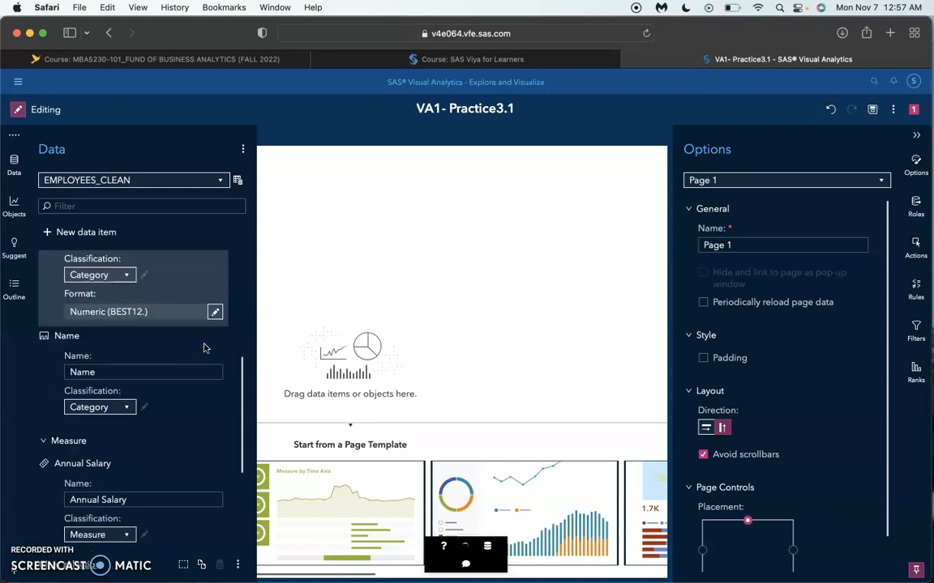
scroll(204, 348, down, 2)
scroll(73, 417, down, 3)
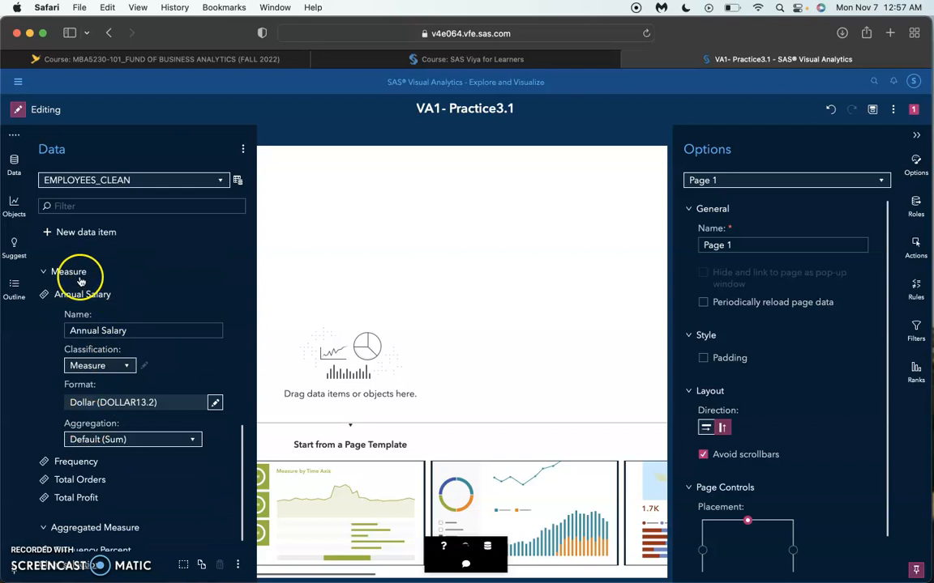
click(220, 295)
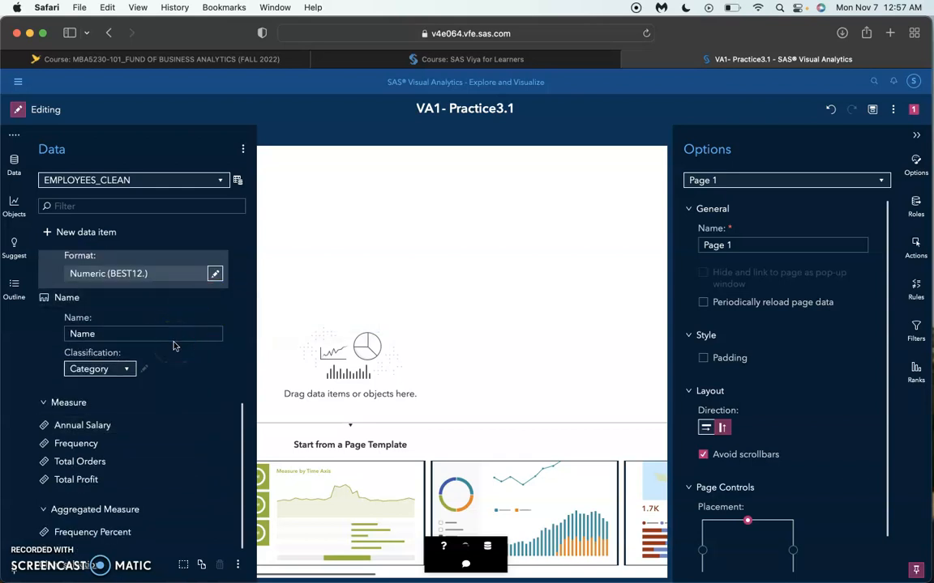
click(218, 297)
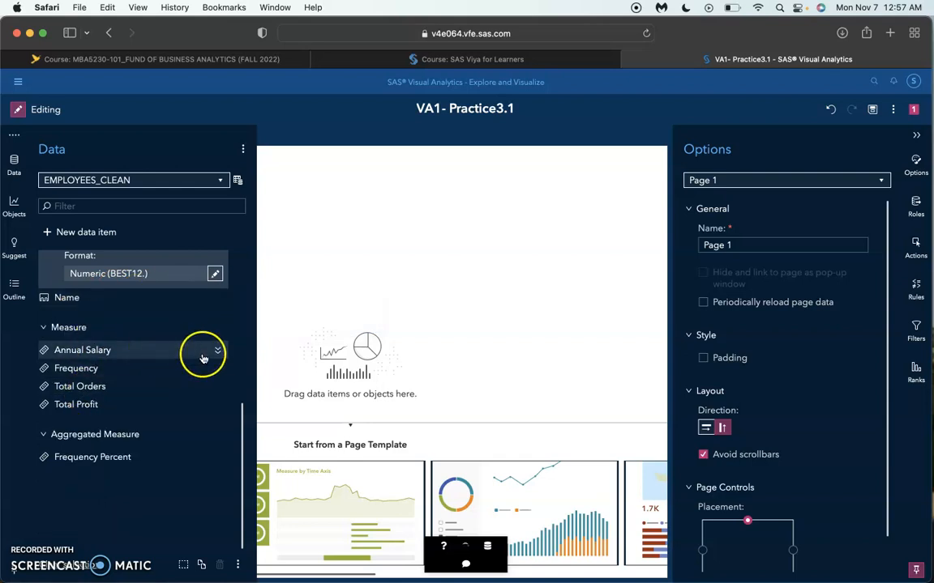
Step: Rename the Frequency measure to Number of Employees
click(216, 370)
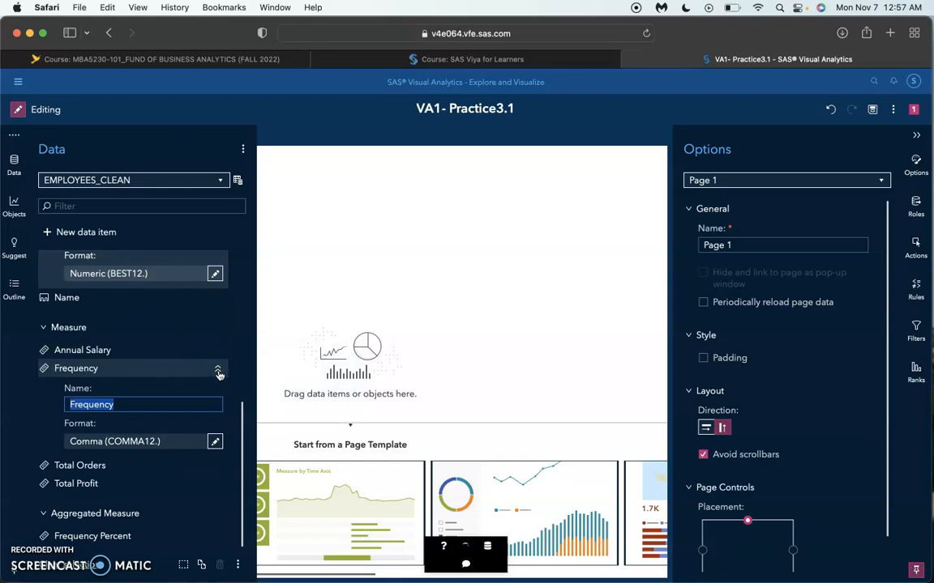
text(umber of Emp)
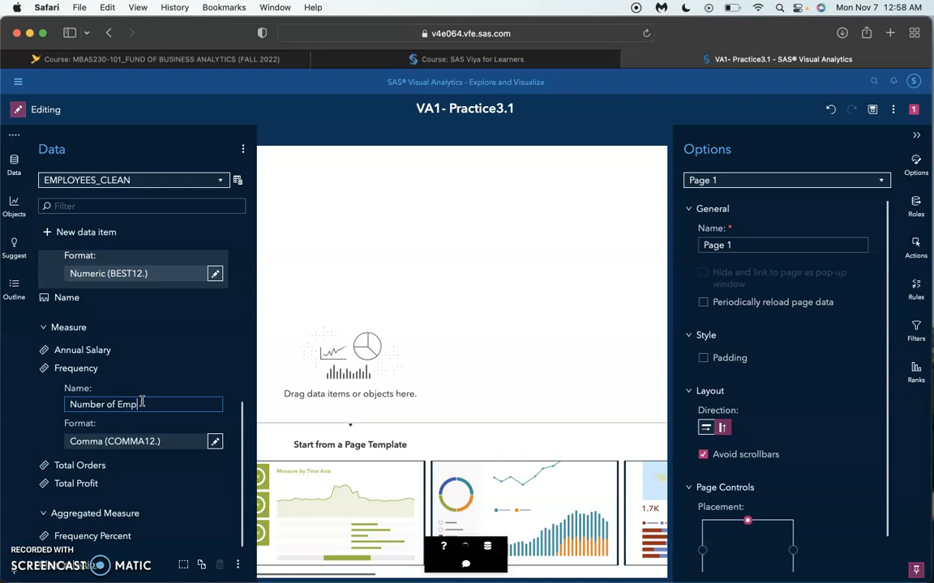
text(yees)
key(Return)
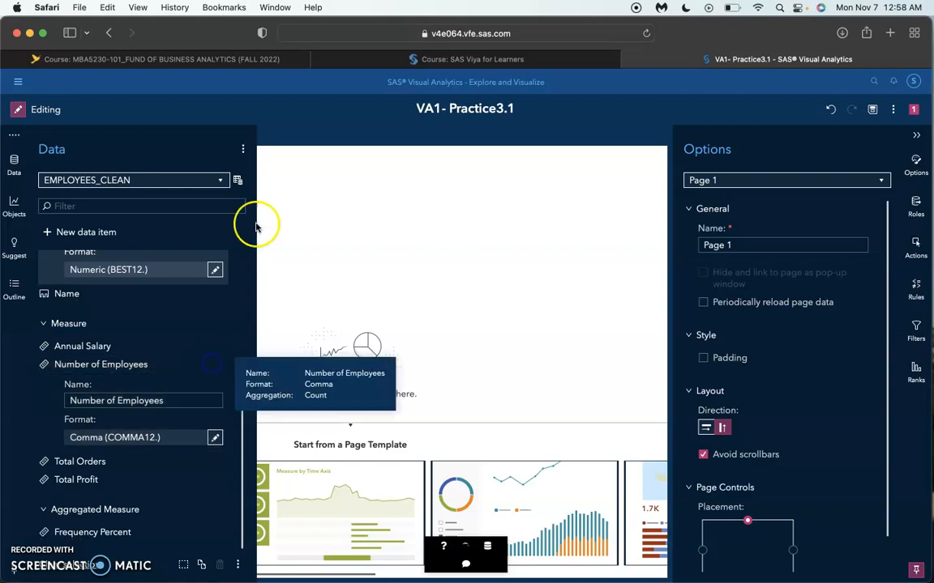
Step: Refresh the EMPLOYEES_CLEAN data source
click(239, 183)
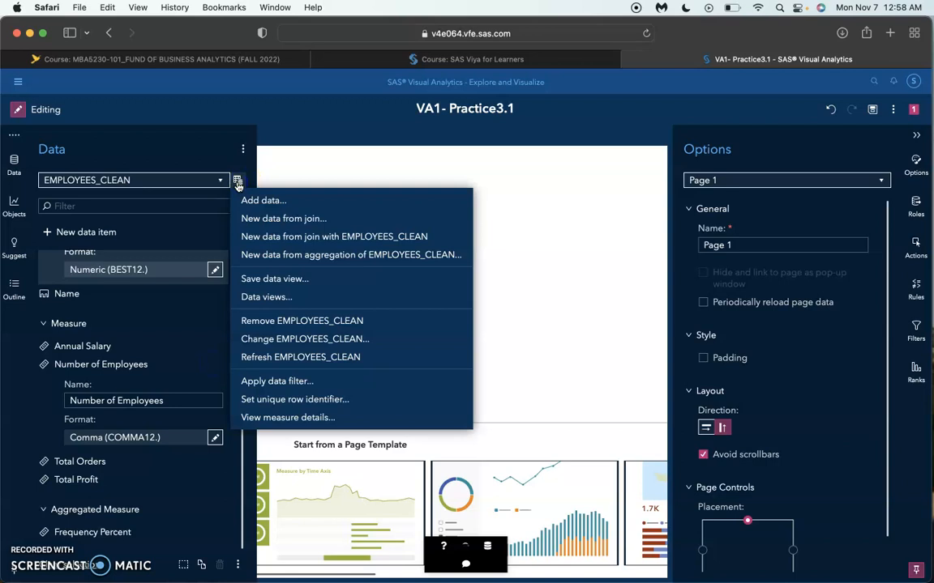
click(277, 358)
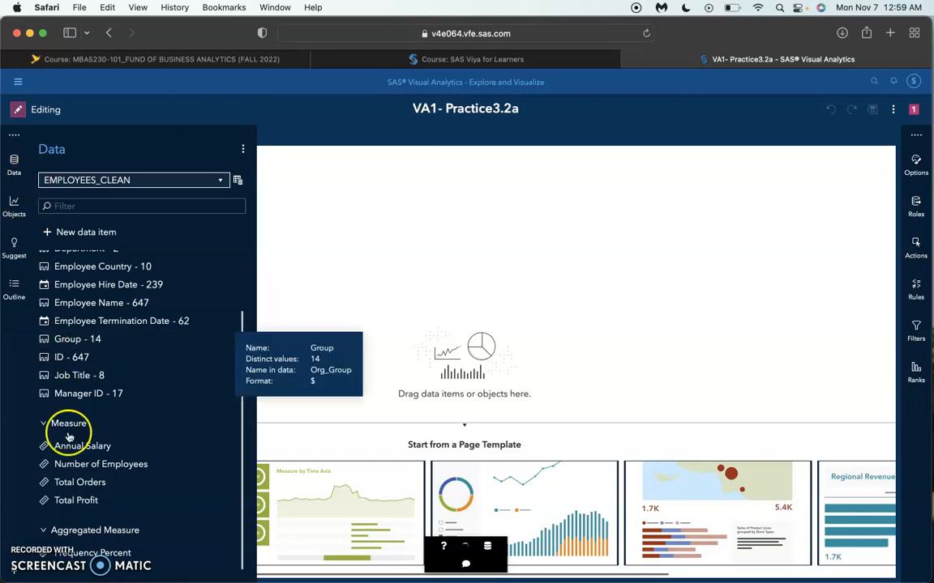
Step: Create a histogram of Annual Salary on Page 1 and assign Frequency Percent to it
drag(82, 450, 14, 168)
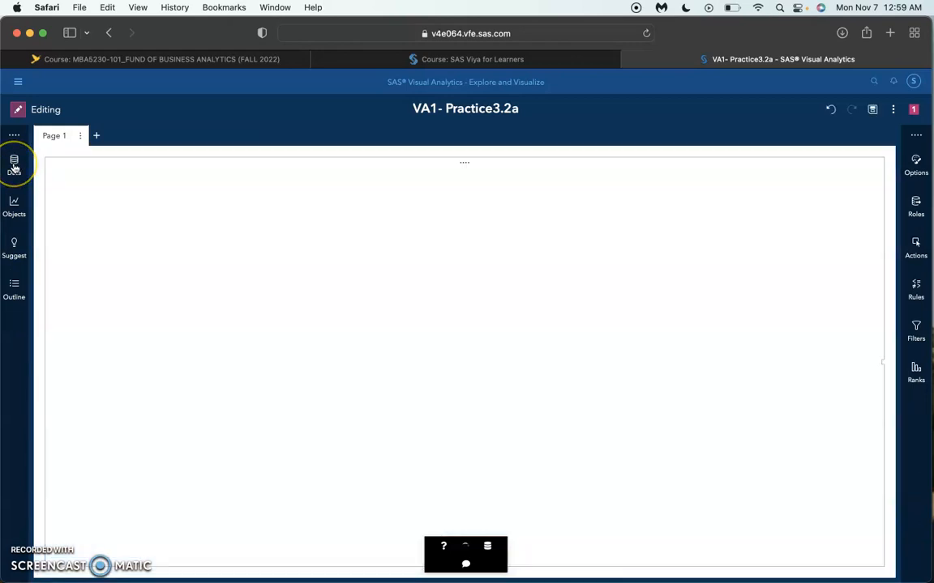
click(14, 165)
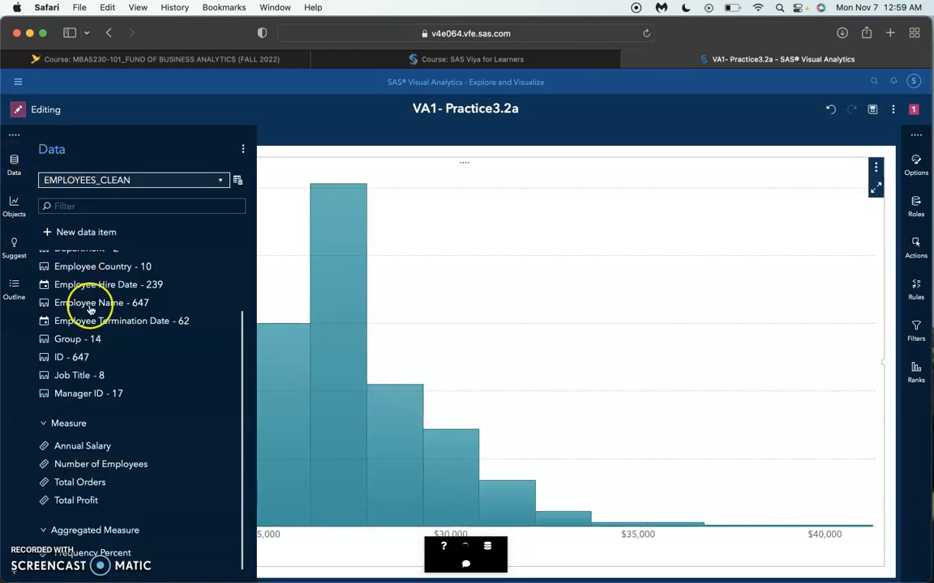
scroll(150, 414, up, 2)
scroll(150, 414, up, 2)
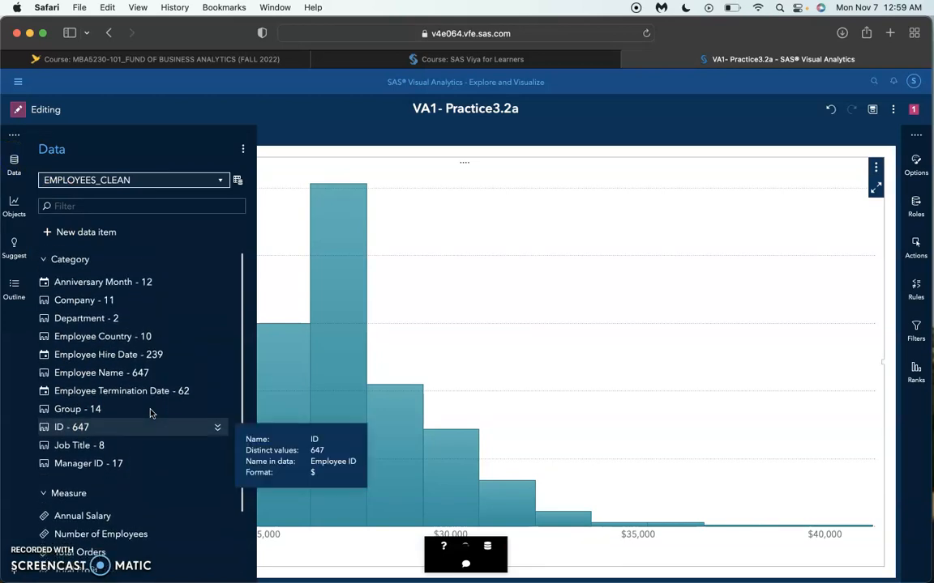
scroll(150, 414, down, 3)
drag(101, 552, 384, 409)
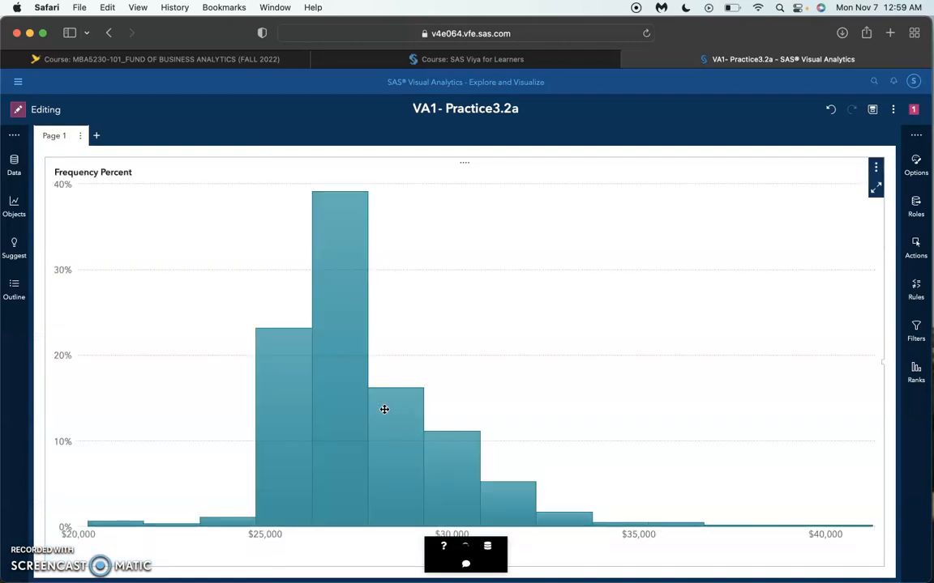
Step: Rename the Annual Salary histogram object as Distribution of Salary
click(918, 166)
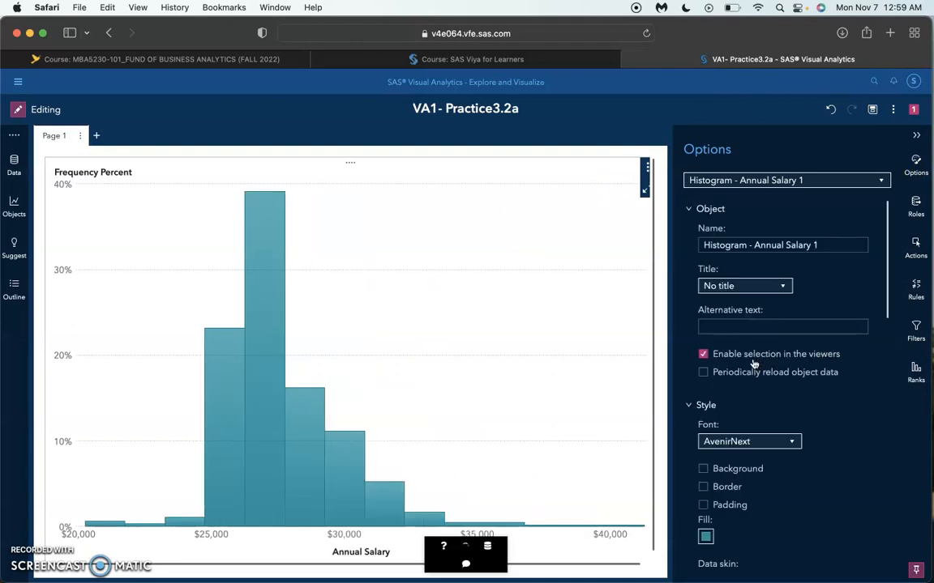
click(768, 247)
click(769, 248)
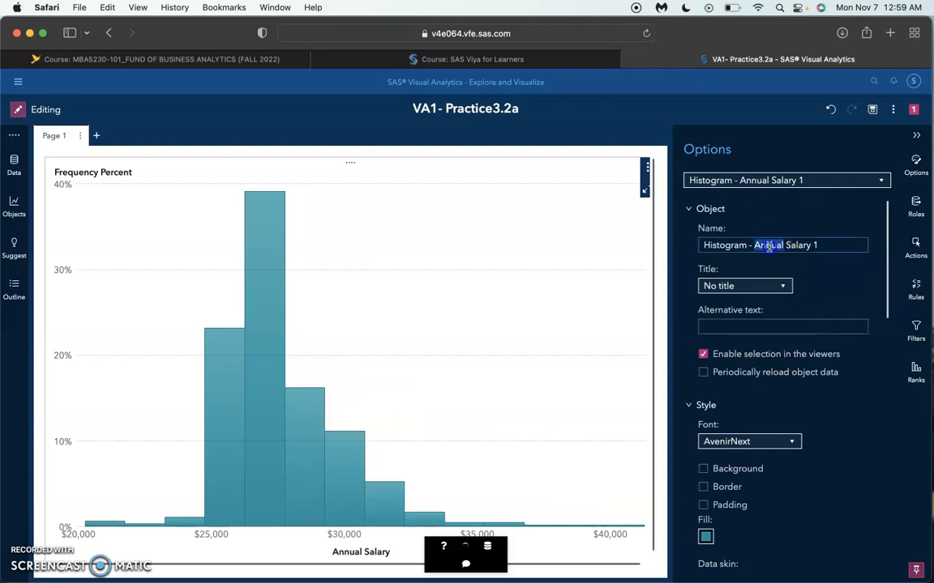
triple_click(768, 247)
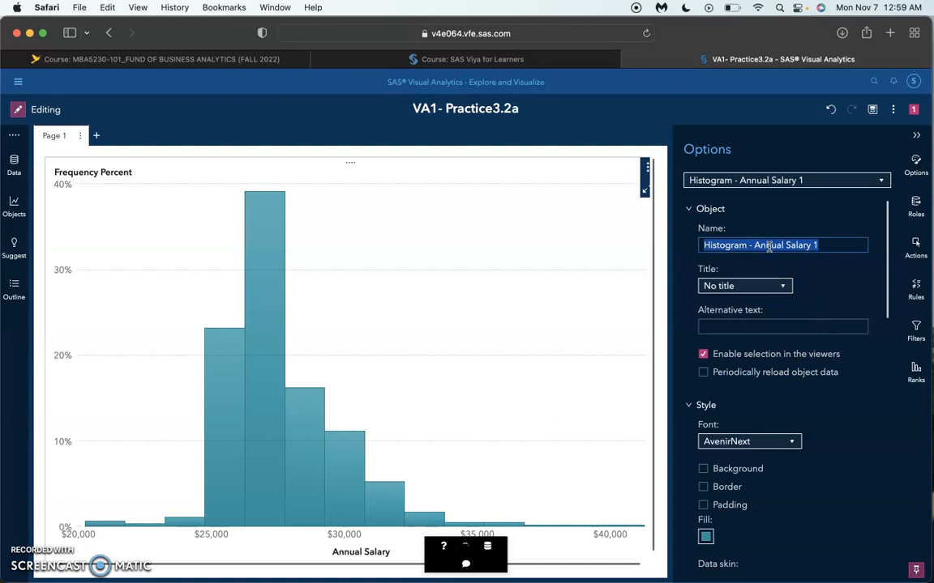
text(Distribution of Salary)
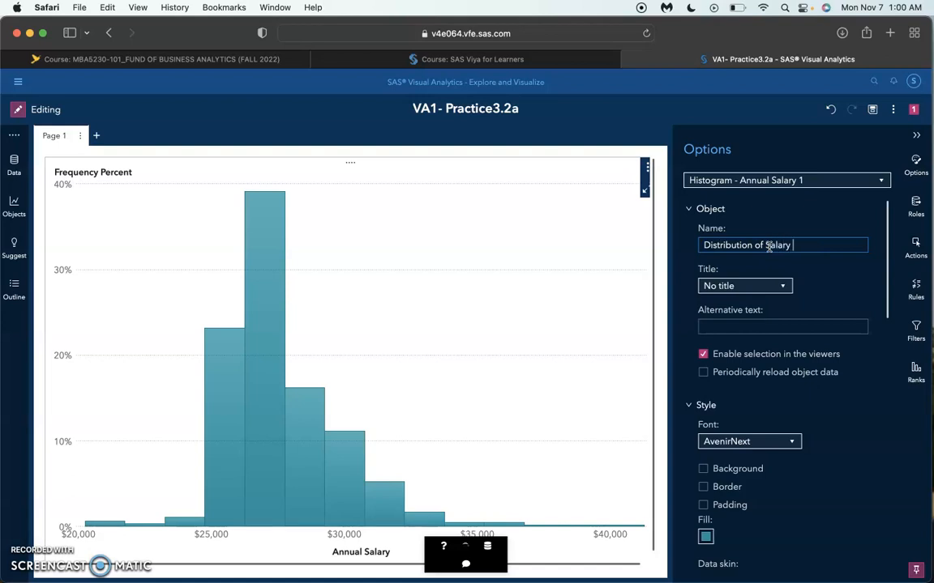
click(746, 417)
Step: Set the histogram's bin range to Measure values
scroll(746, 417, down, 10)
scroll(747, 420, down, 2)
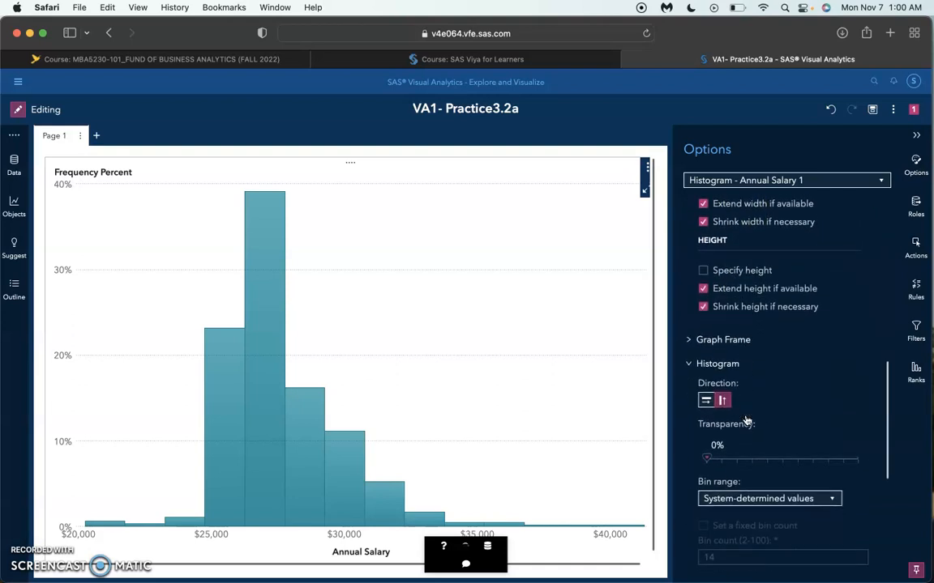
scroll(720, 509, down, 2)
scroll(720, 509, up, 2)
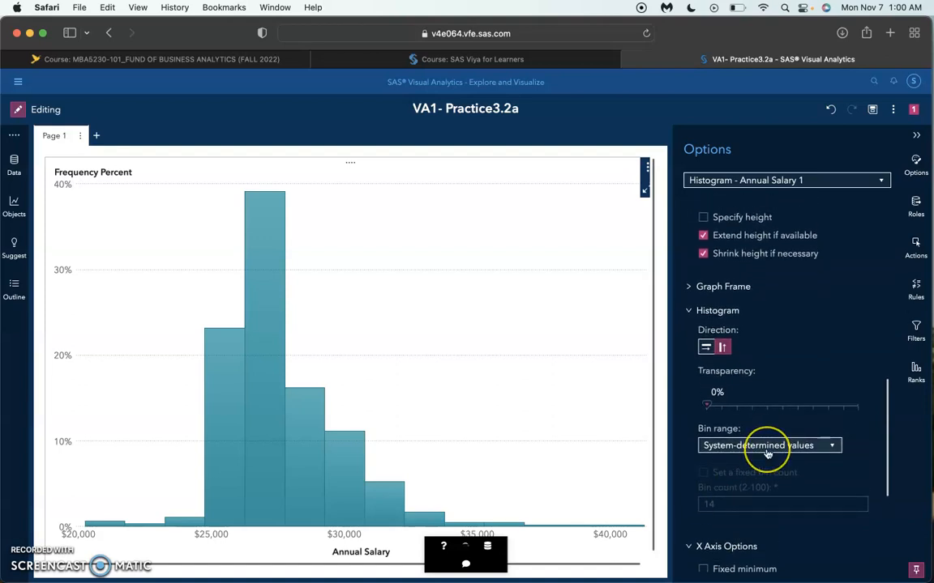
click(767, 454)
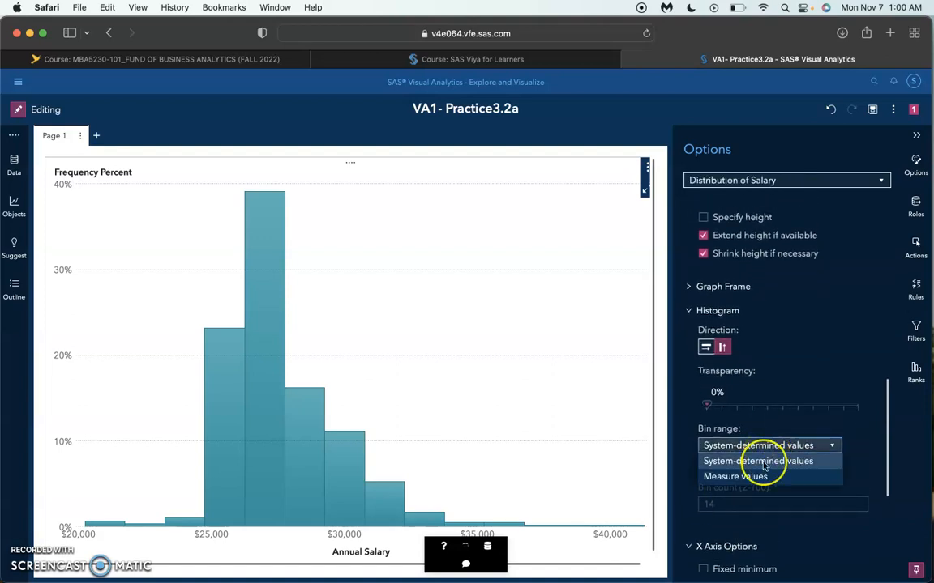
click(703, 478)
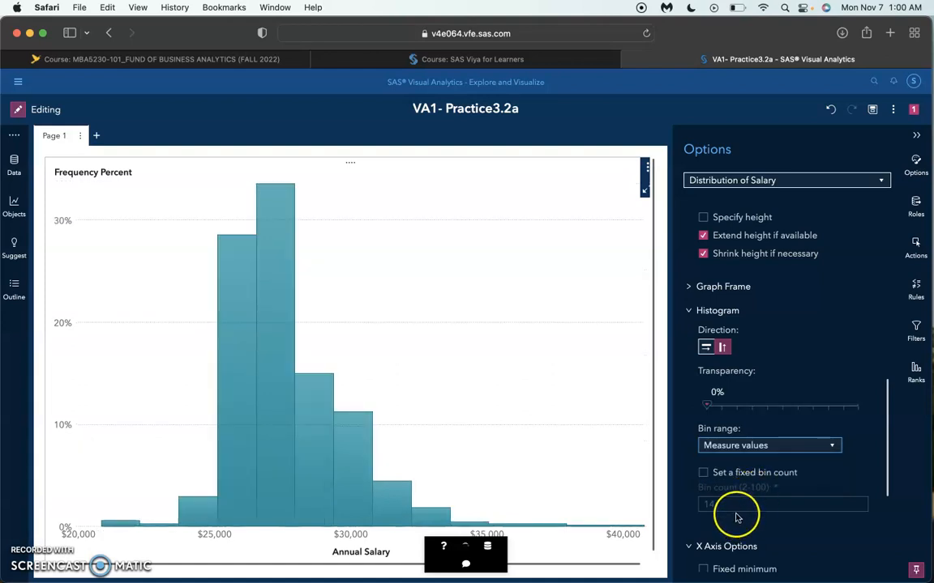
Step: Give the histogram a fixed bin count of 4
click(704, 472)
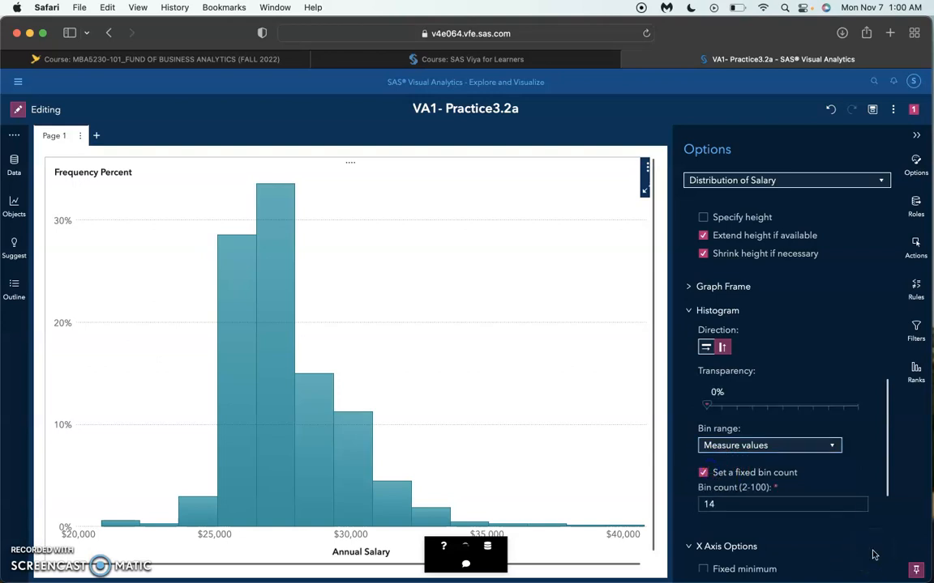
click(771, 503)
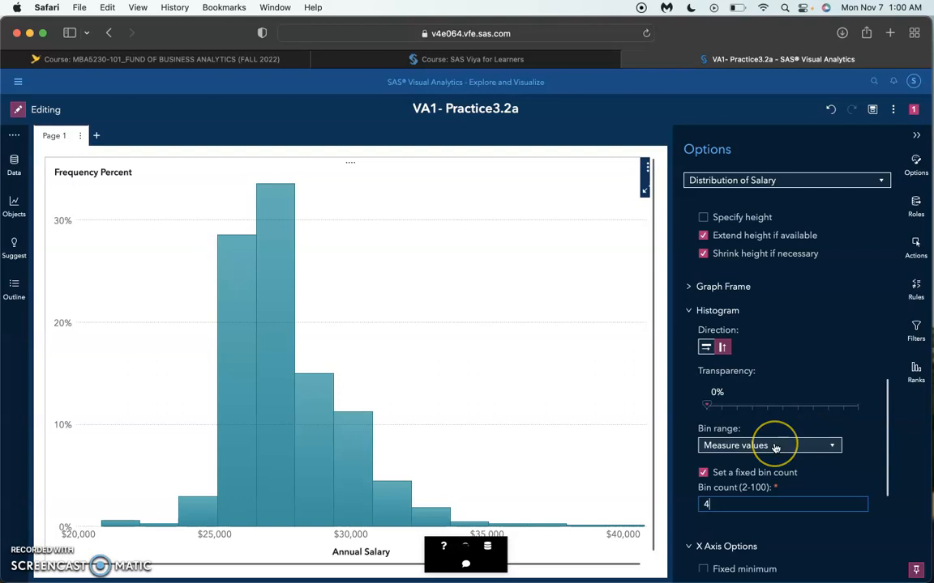
scroll(775, 444, down, 2)
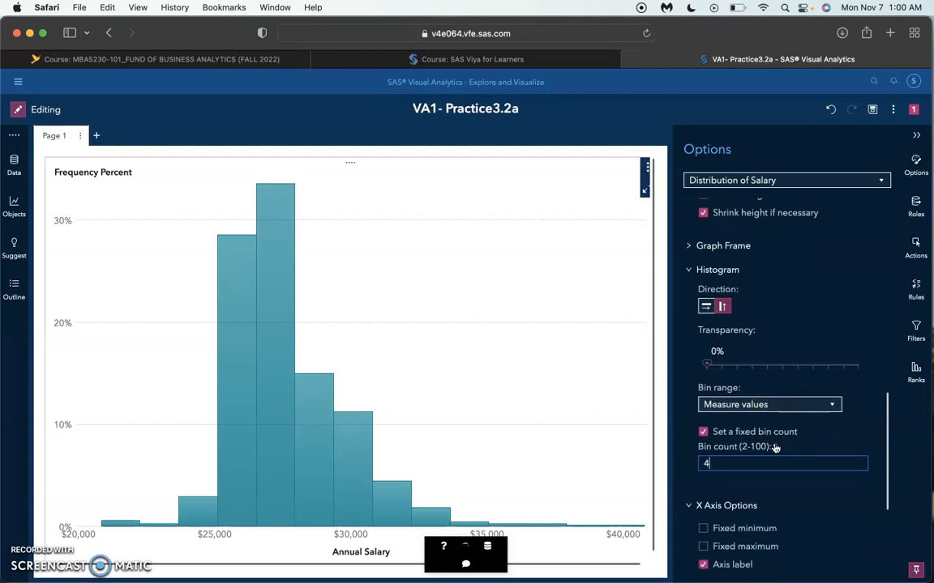
click(774, 487)
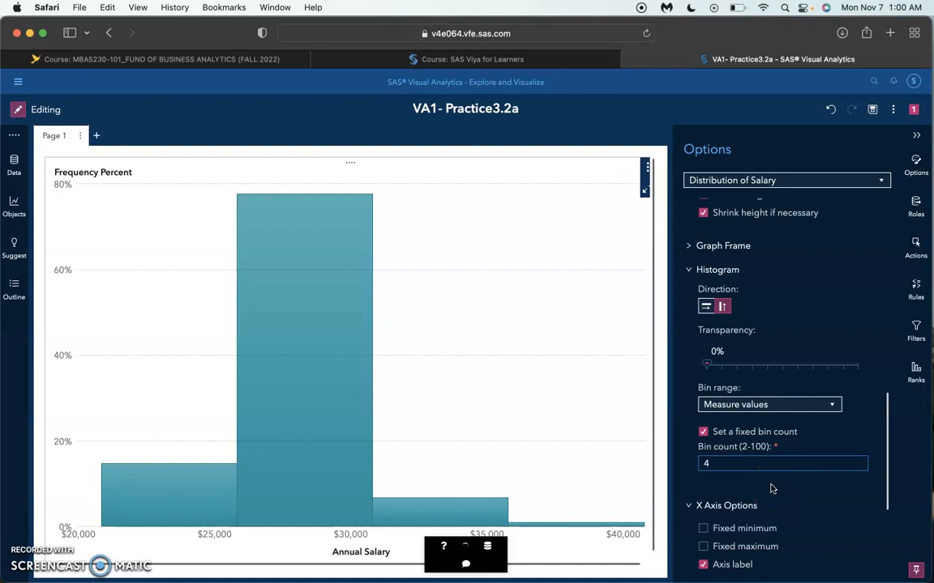
Step: Examine the histogram's maximized view with its detail table, restore the page view and select the tallest bar
click(645, 192)
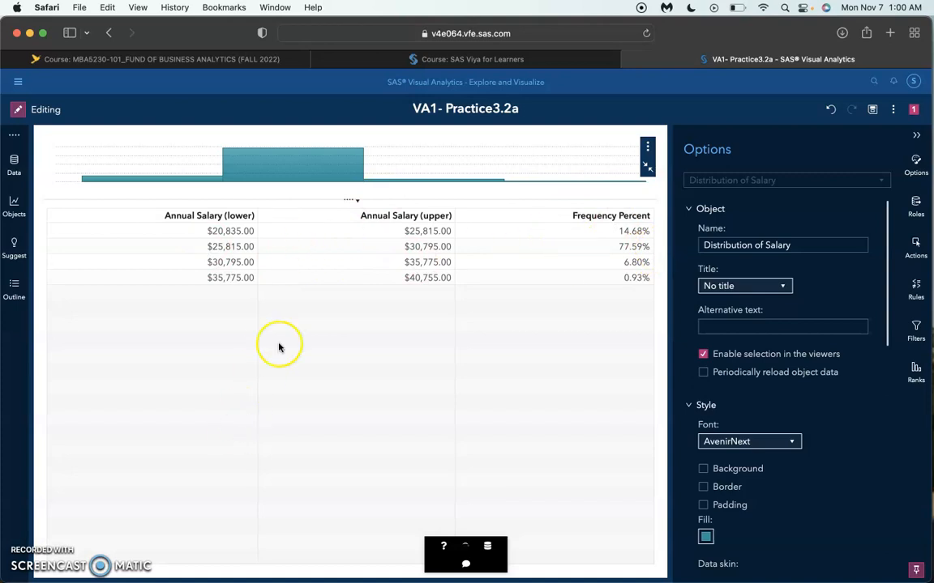
click(646, 166)
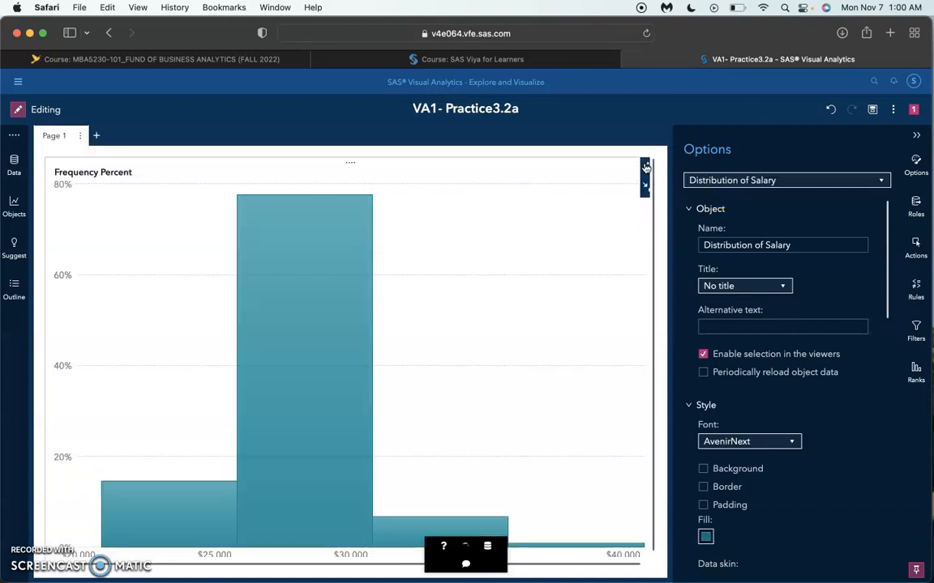
click(303, 333)
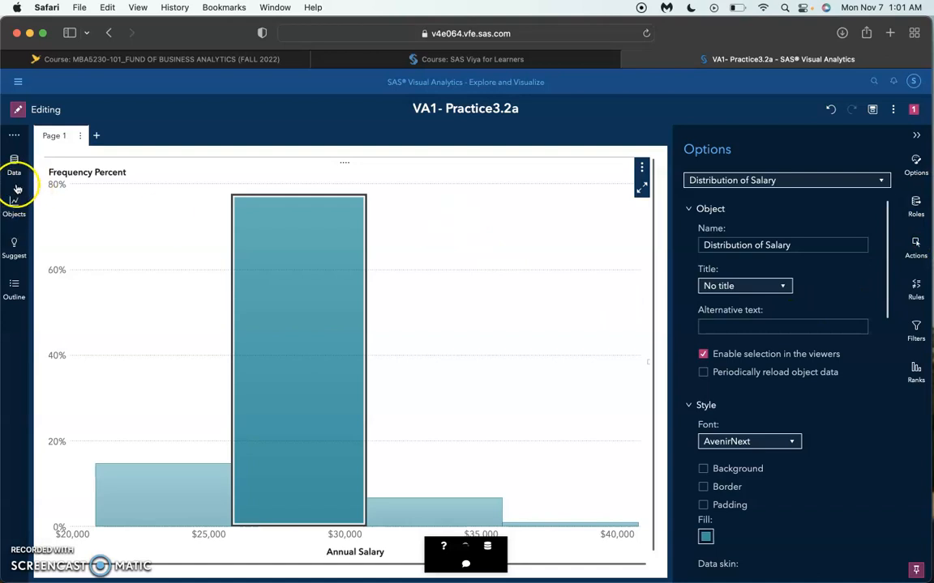
Step: Close the chart's options and add an empty bar chart beside the histogram on its right-hand side
click(11, 216)
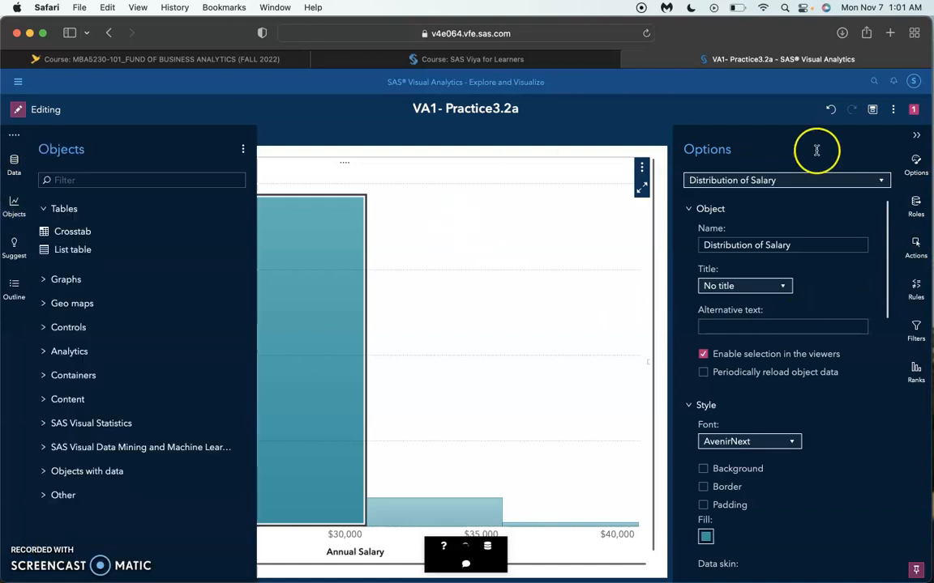
click(917, 136)
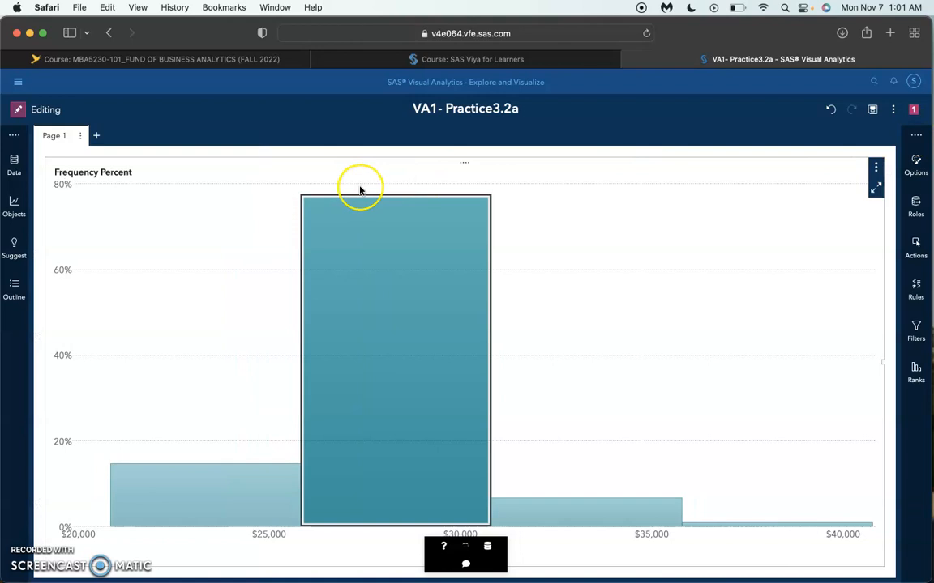
click(16, 207)
drag(77, 303, 690, 319)
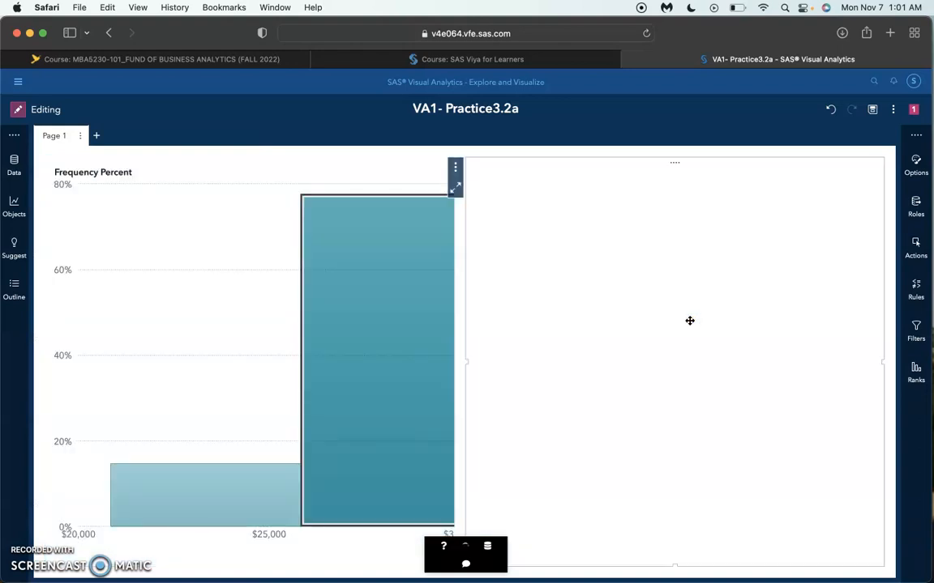
Step: Assign Job Title as the category of the new bar chart
click(916, 208)
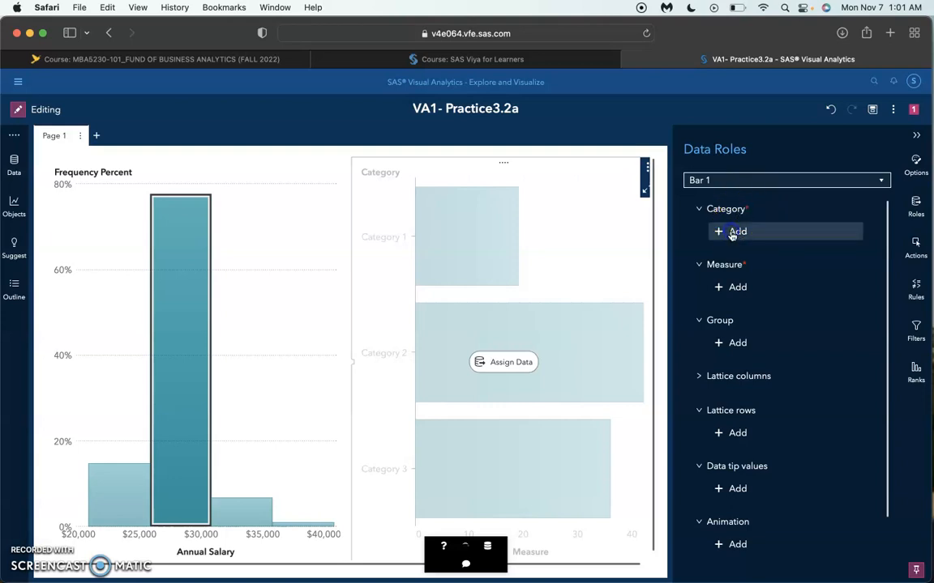
click(735, 231)
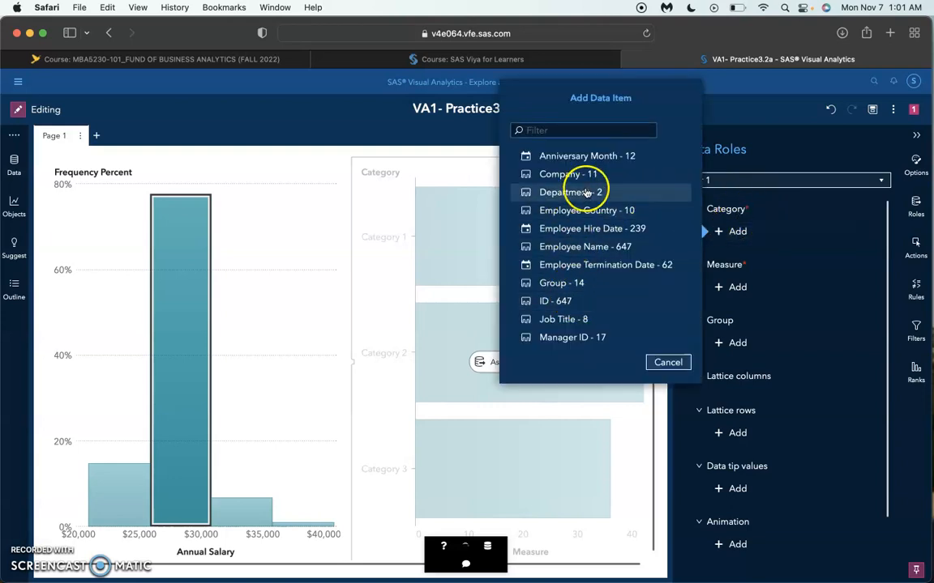
click(569, 318)
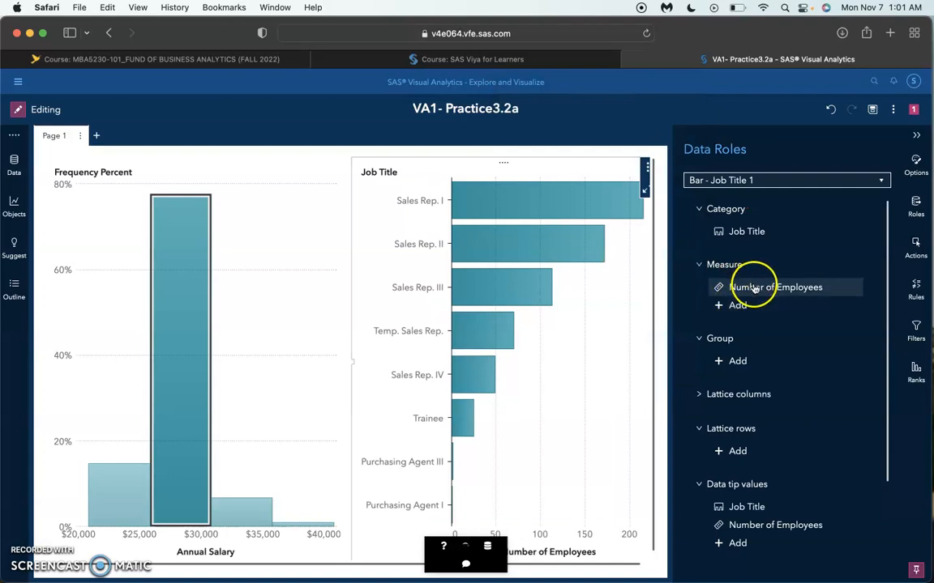
Step: Add Annual Salary as a second measure of the Job Title bar chart
mouse_move(754, 288)
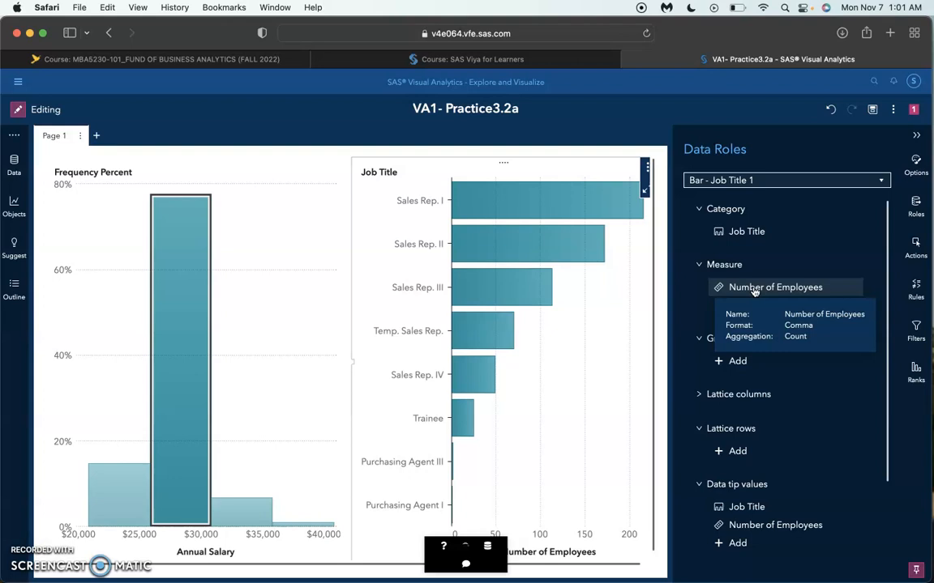
click(755, 293)
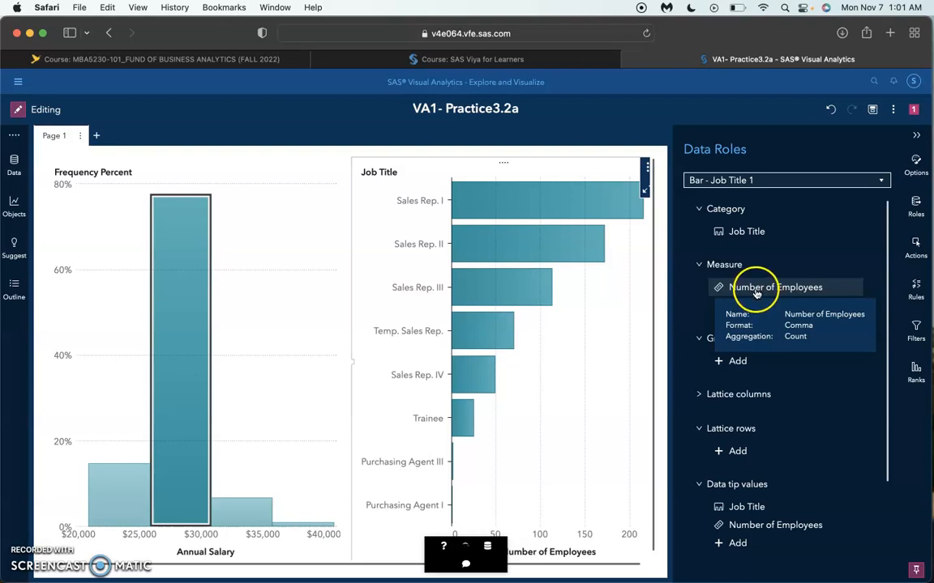
click(728, 307)
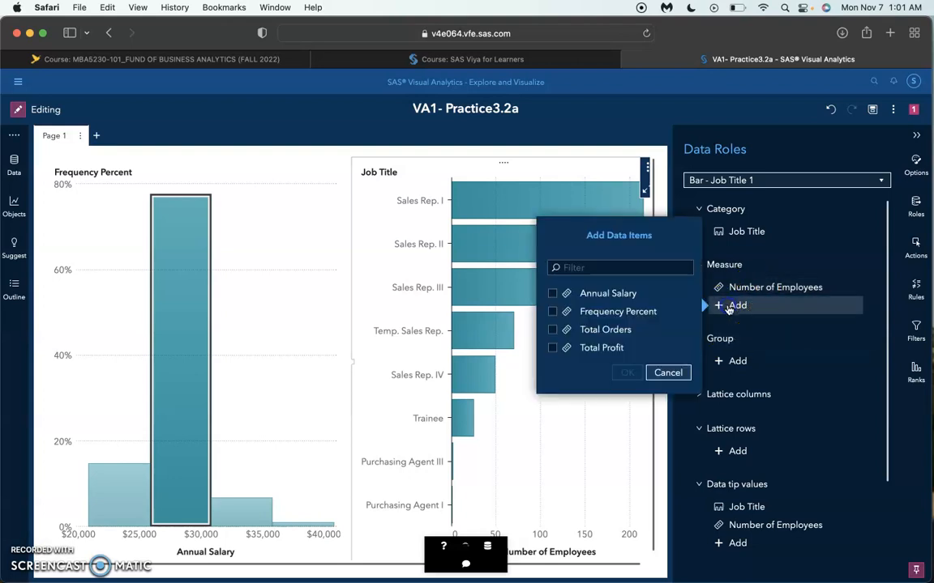
click(552, 294)
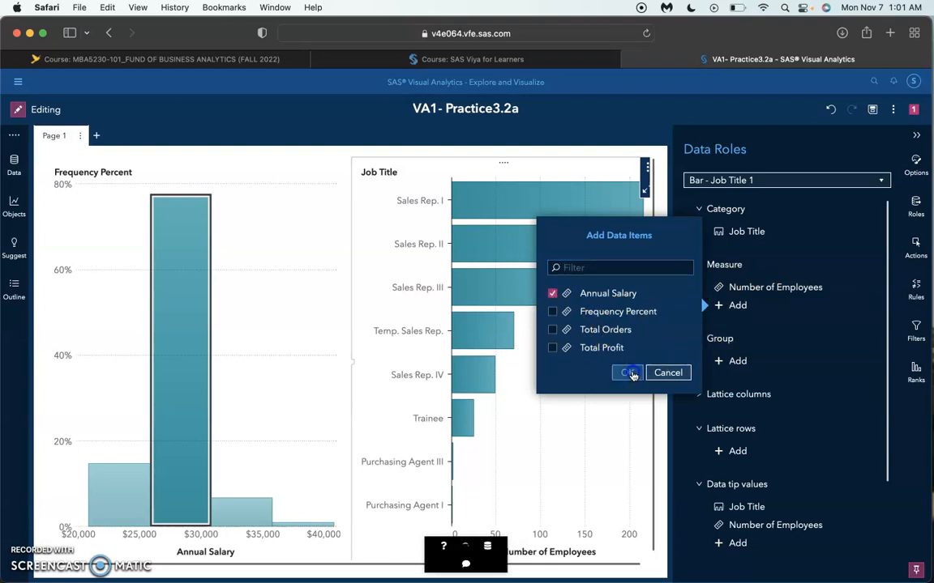
click(631, 374)
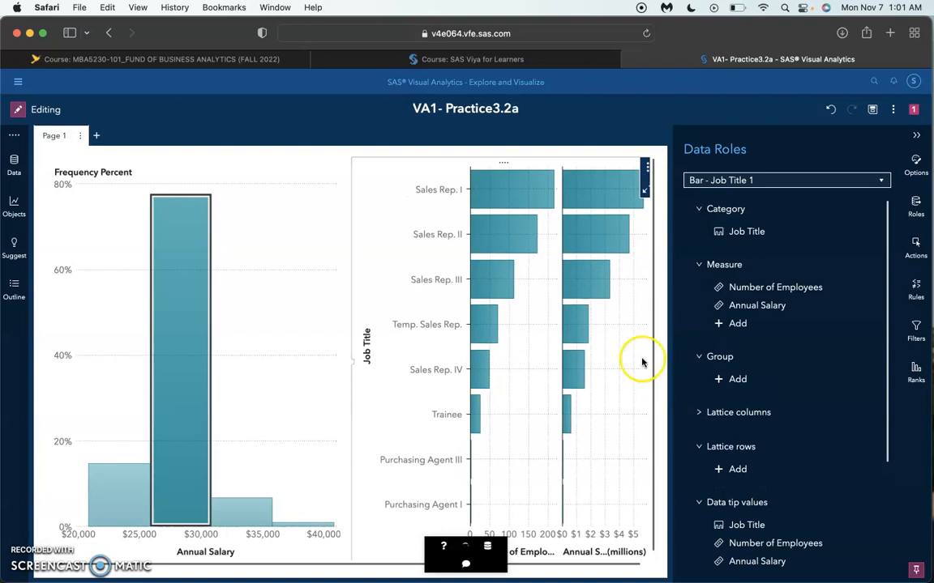
click(721, 380)
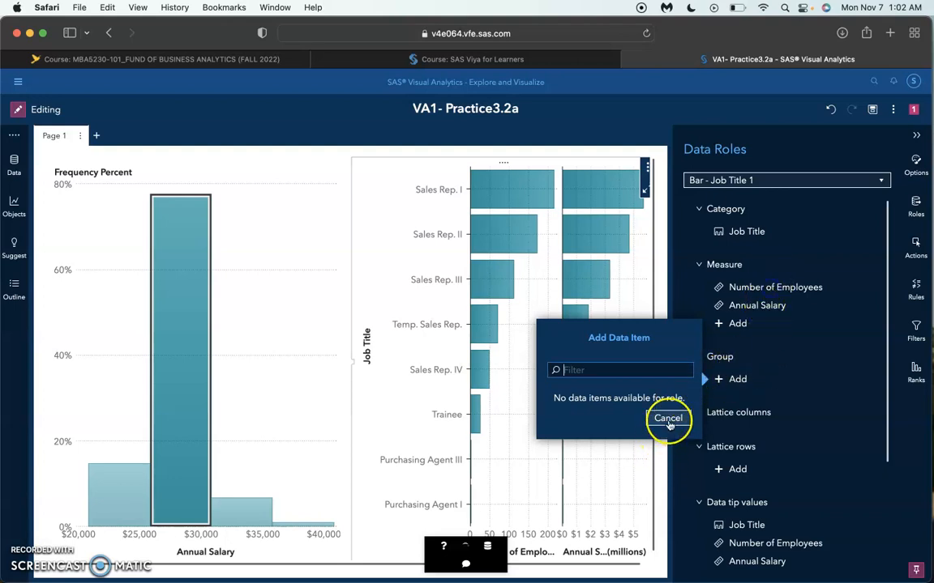
click(665, 419)
click(768, 297)
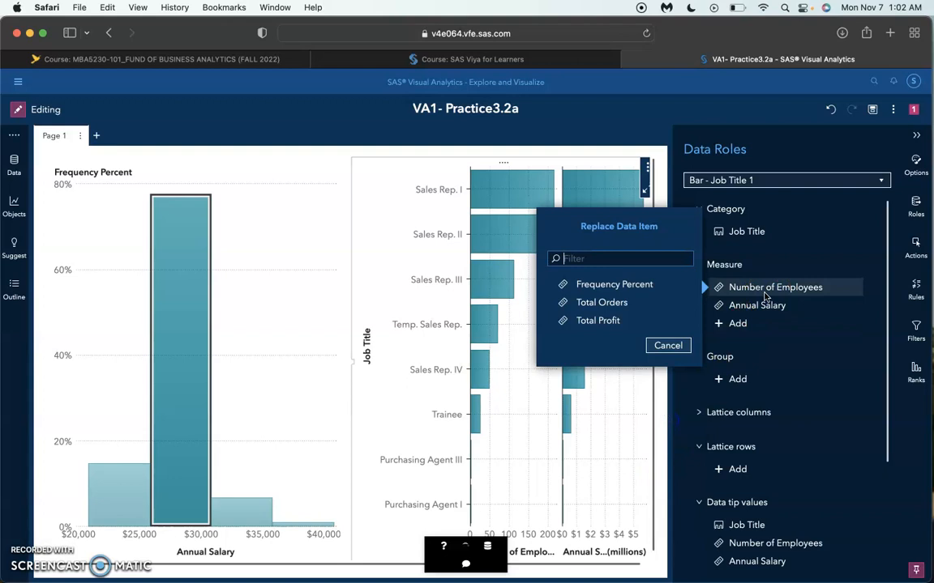
click(669, 344)
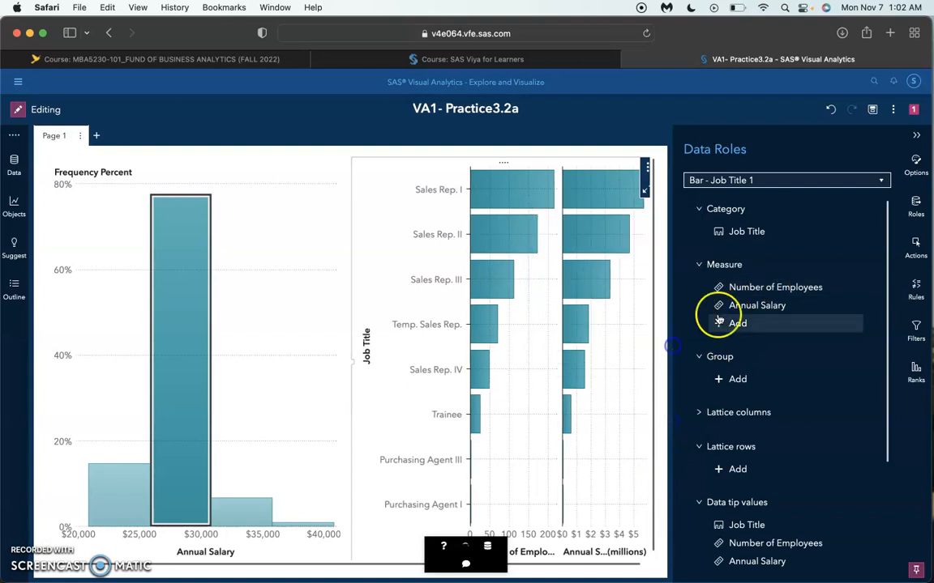
Step: Remove Number of Employees from the bar chart's measures
right_click(765, 298)
click(782, 305)
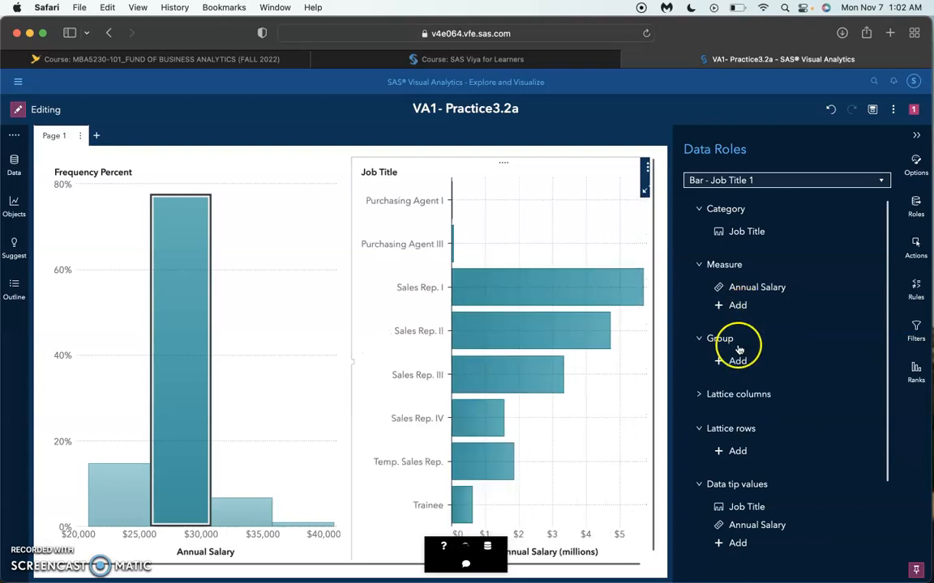
Step: Assign Department as the group role of the Job Title bar chart
click(736, 360)
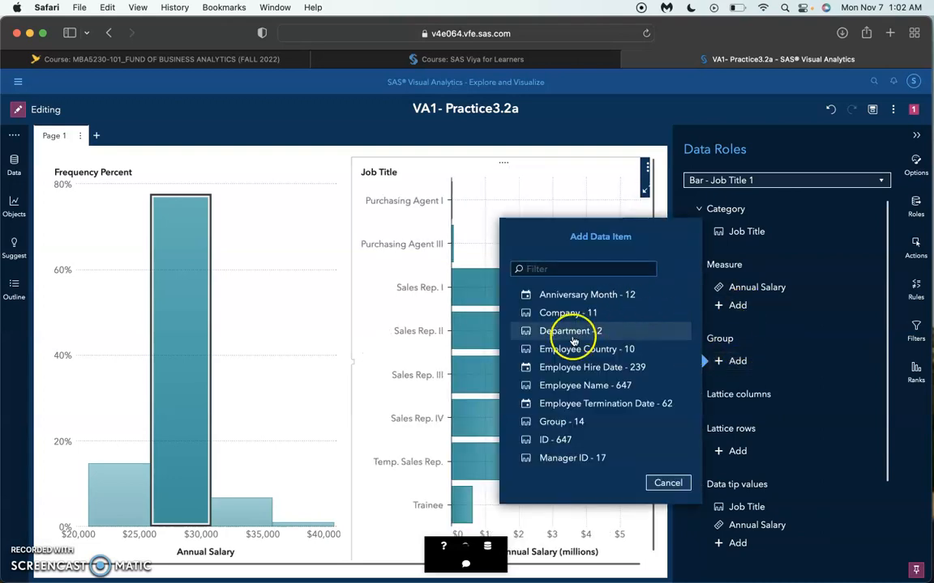
click(573, 334)
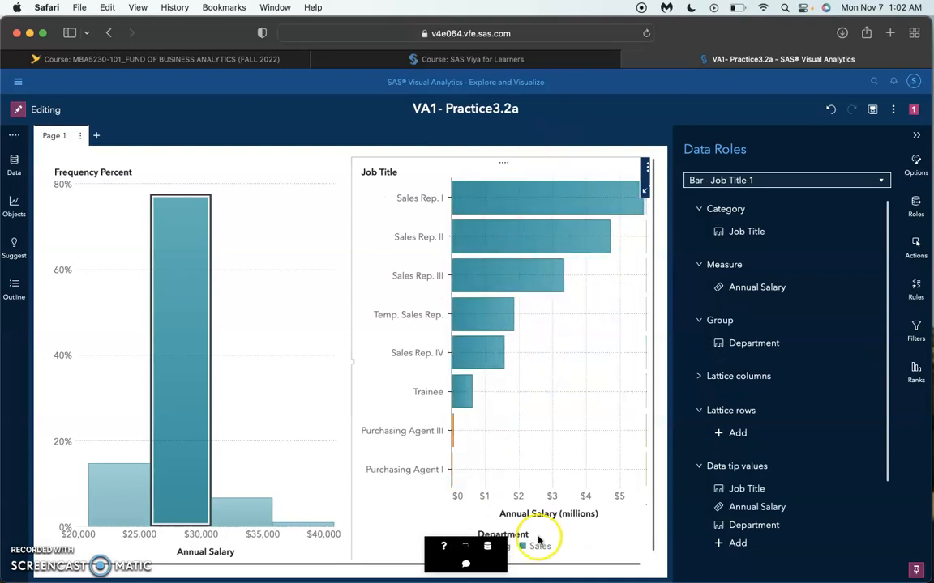
mouse_move(514, 281)
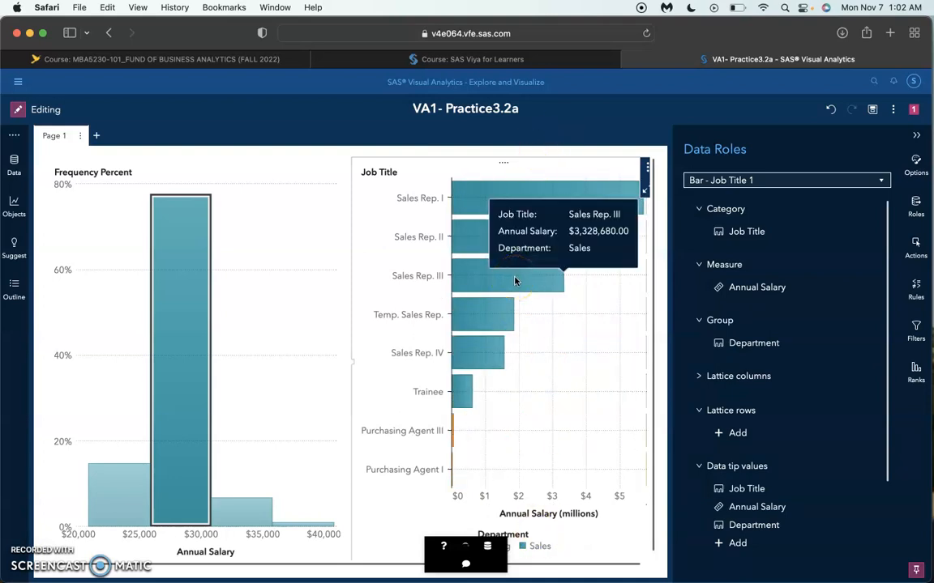
Step: Rename the Job Title bar chart as Total Salary by Job and Department
click(916, 165)
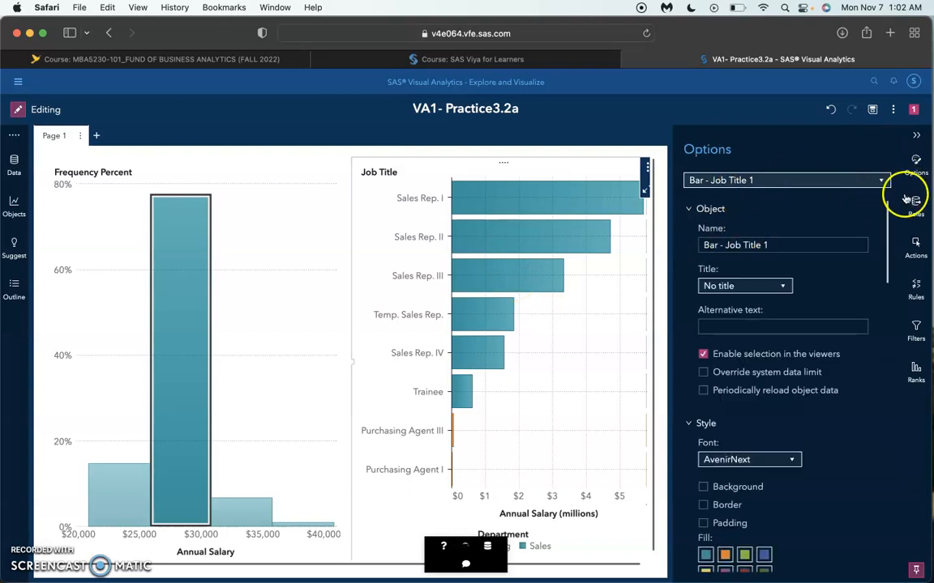
triple_click(768, 245)
text(NUmber)
key(BackSpace)
key(BackSpace)
key(BackSpace)
key(BackSpace)
key(BackSpace)
key(BackSpace)
text(Total Salary by Job and)
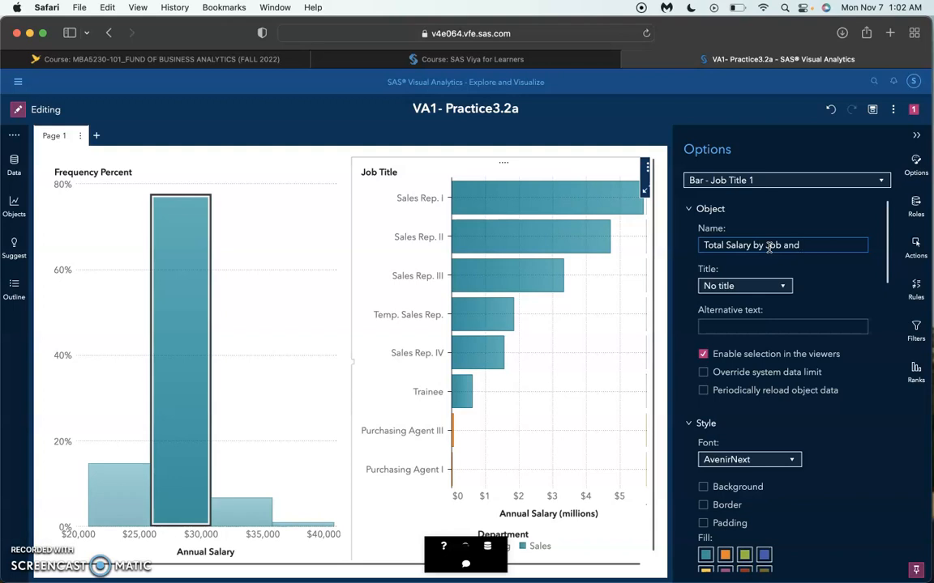
text( Department)
key(Return)
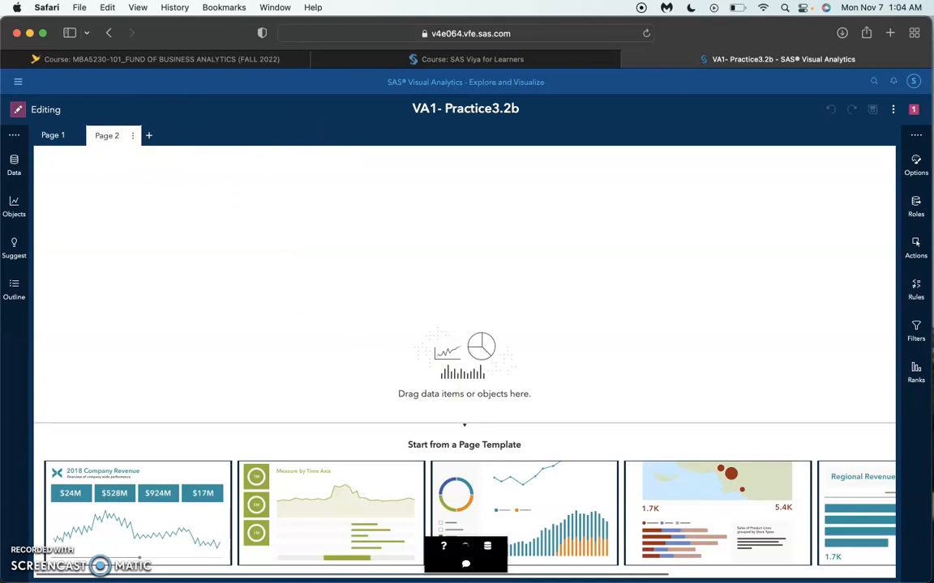
Step: Add a box plot to the empty Page 2 and assign Job Title as its category
click(15, 207)
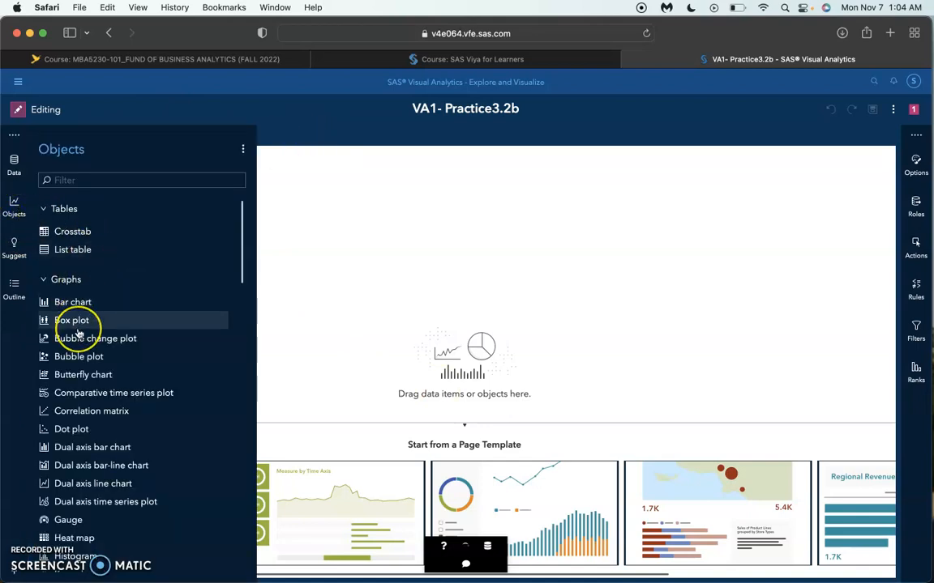
drag(78, 327, 466, 323)
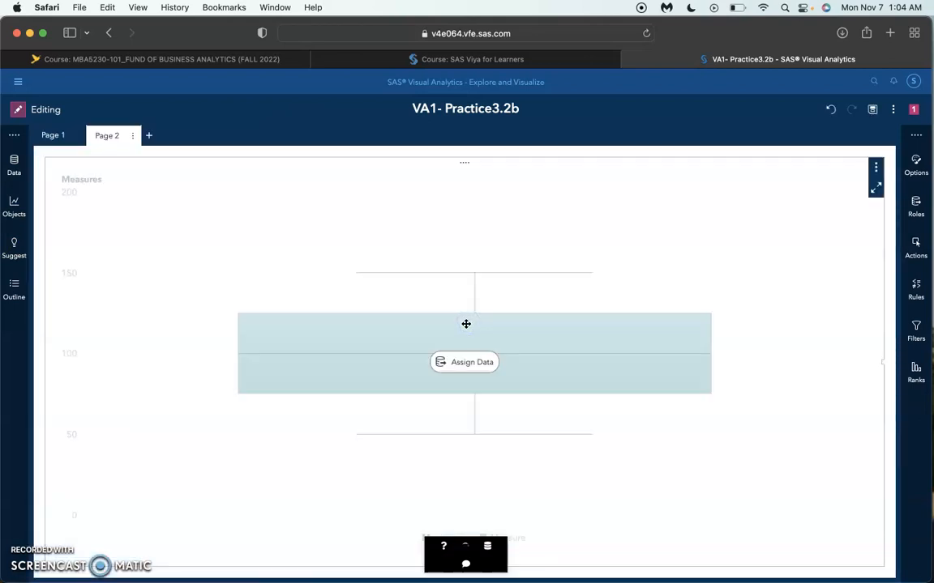
click(488, 360)
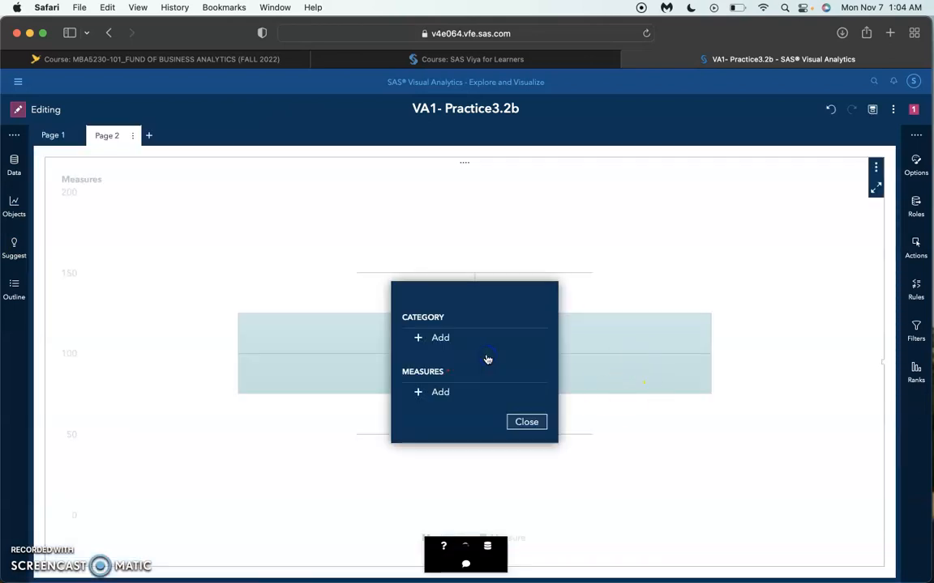
click(441, 340)
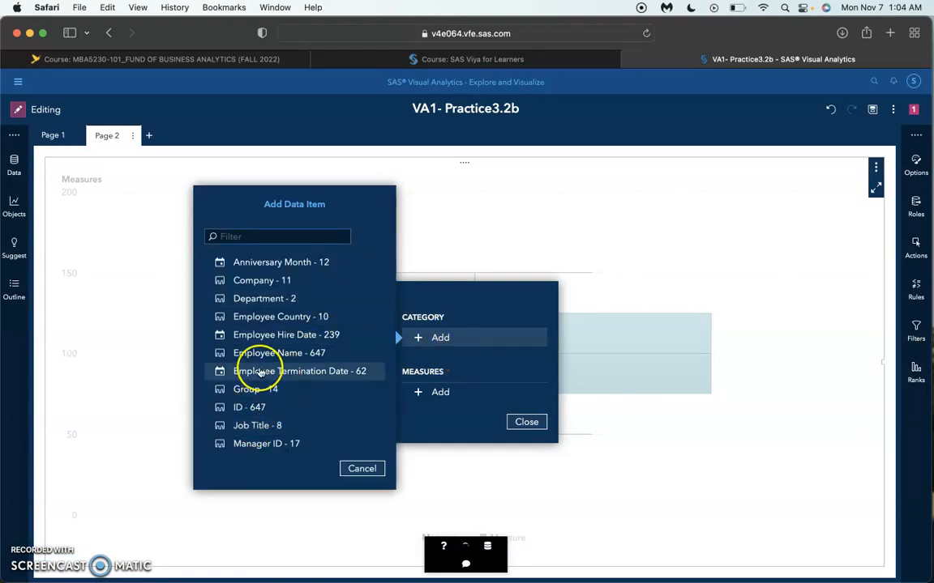
click(240, 425)
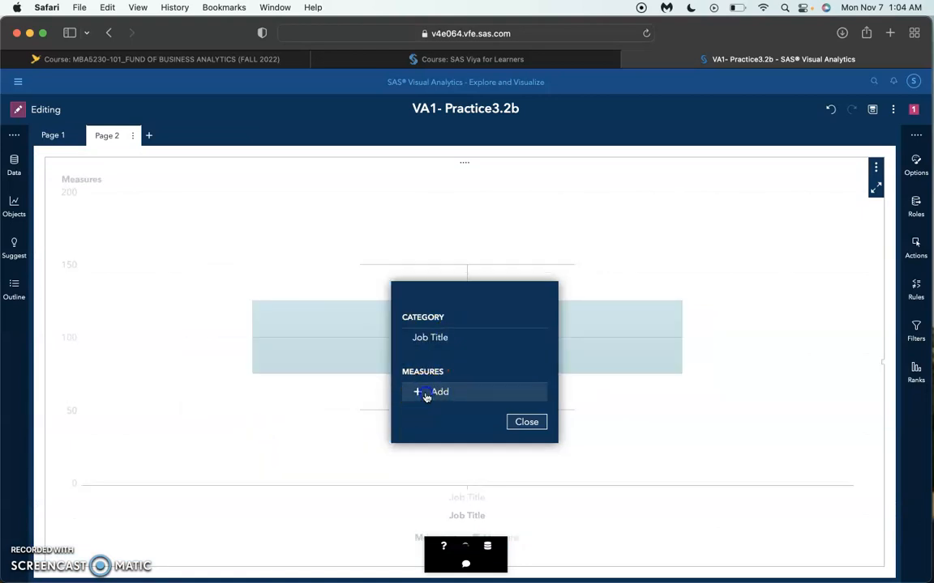
Step: Assign Annual Salary as the box plot's measure and finish the data assignment
click(426, 393)
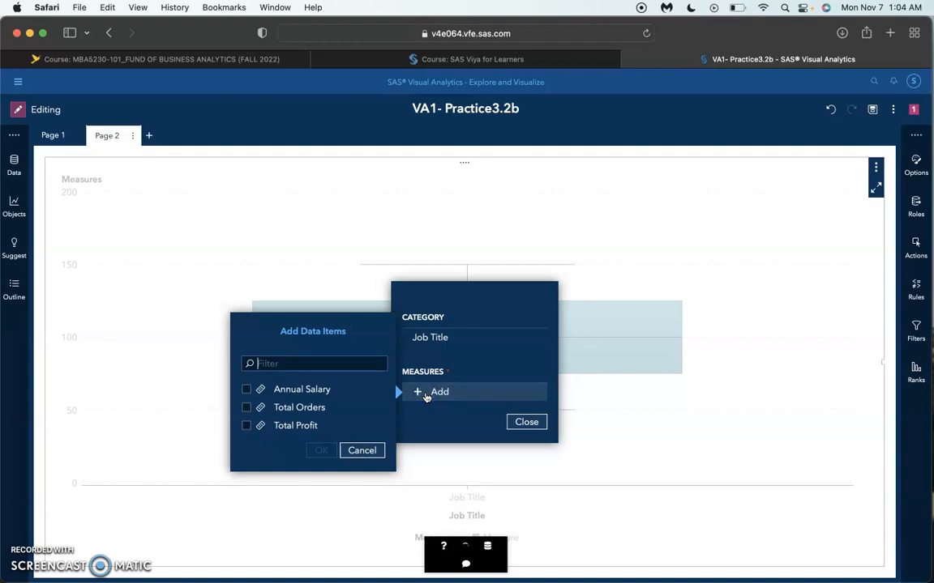
click(246, 389)
click(321, 451)
click(525, 432)
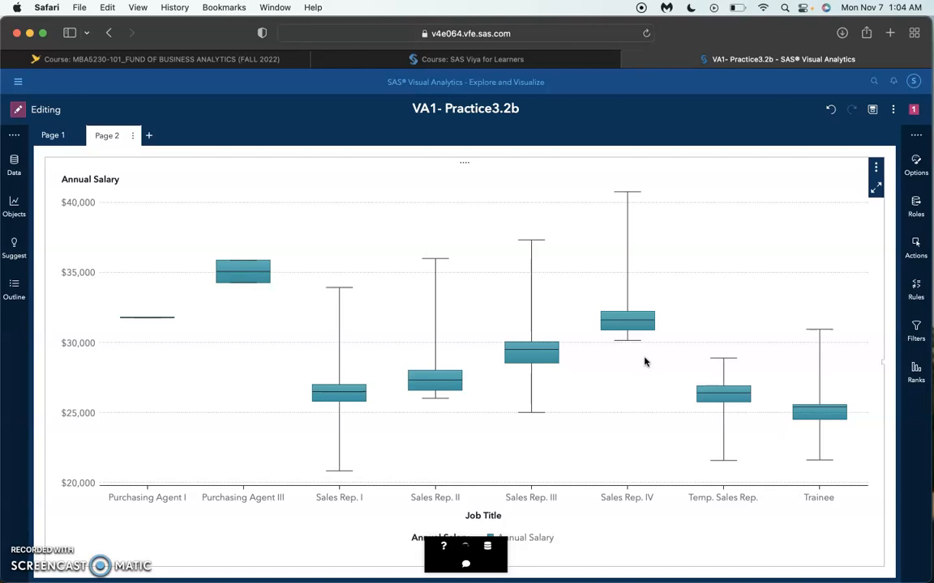
Step: Rename the box plot as Salary Analysis by Job Title
click(918, 162)
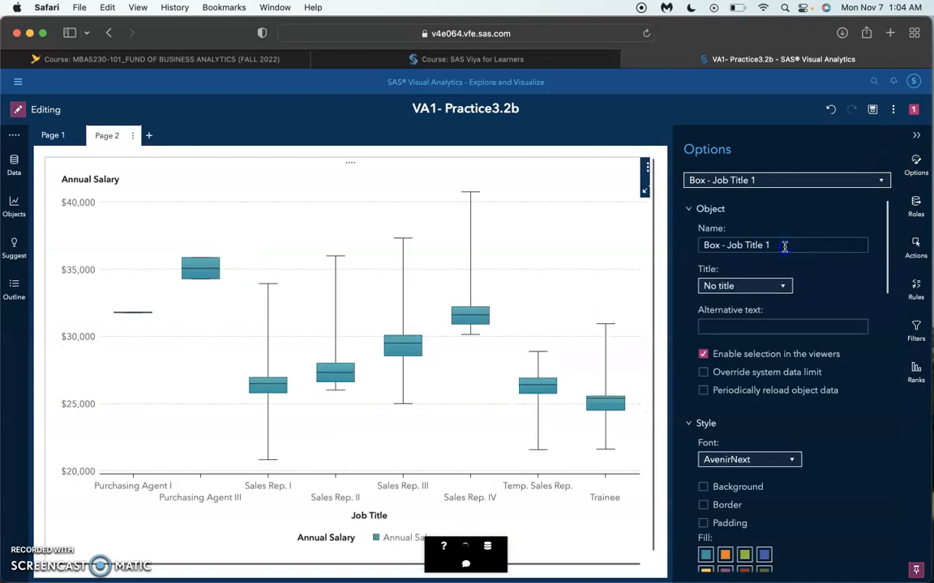
click(784, 246)
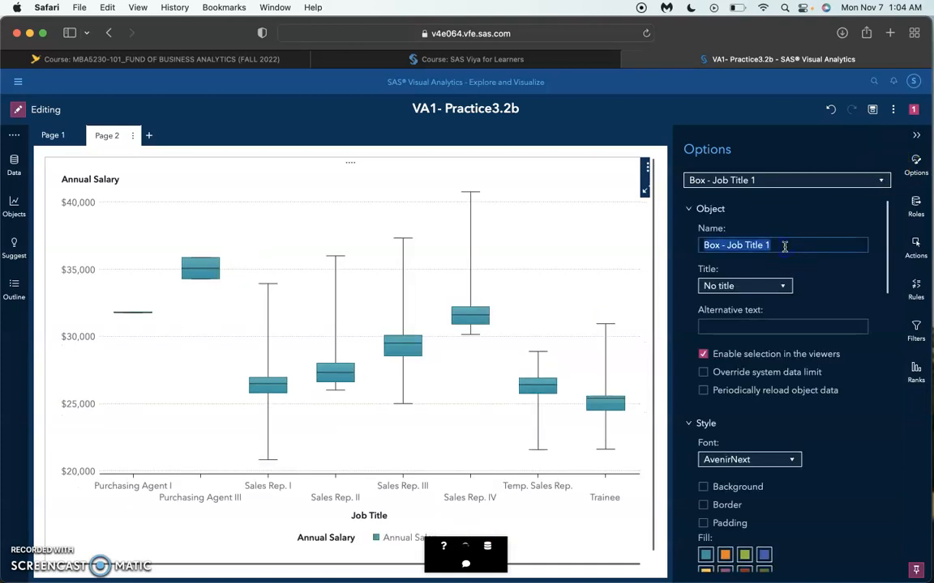
text(Salary)
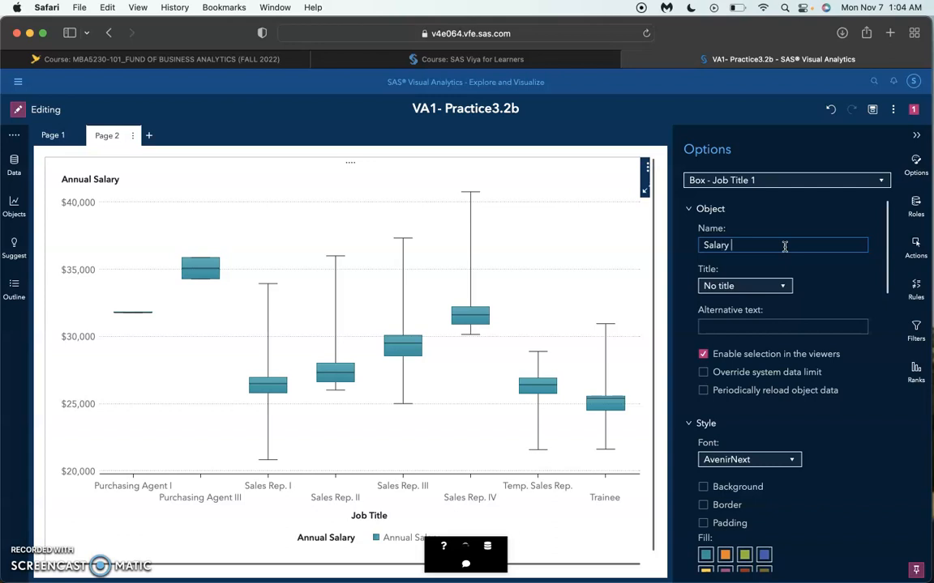
text( Analysis by Job Title)
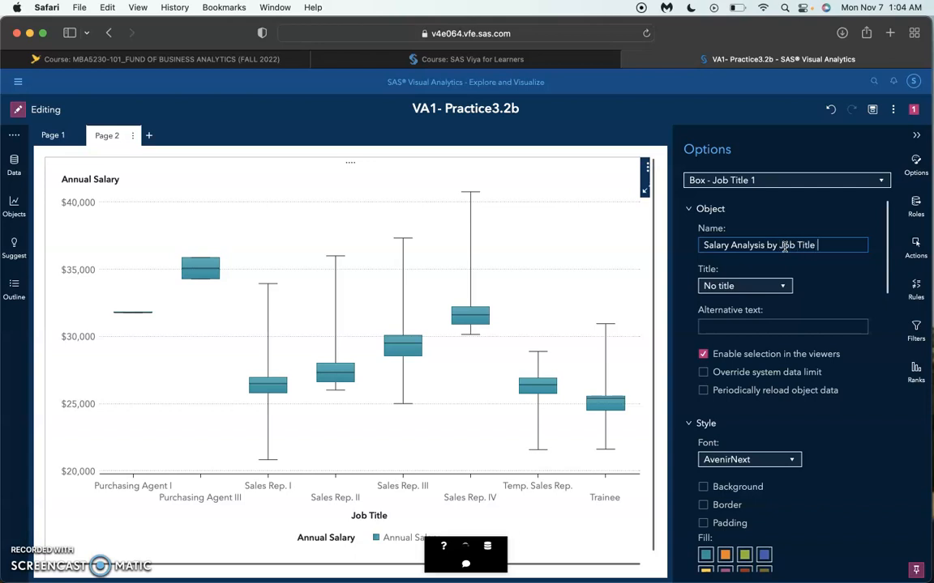
Step: Set the box plot's outliers to Show Outliers and turn on Averages
scroll(796, 339, down, 5)
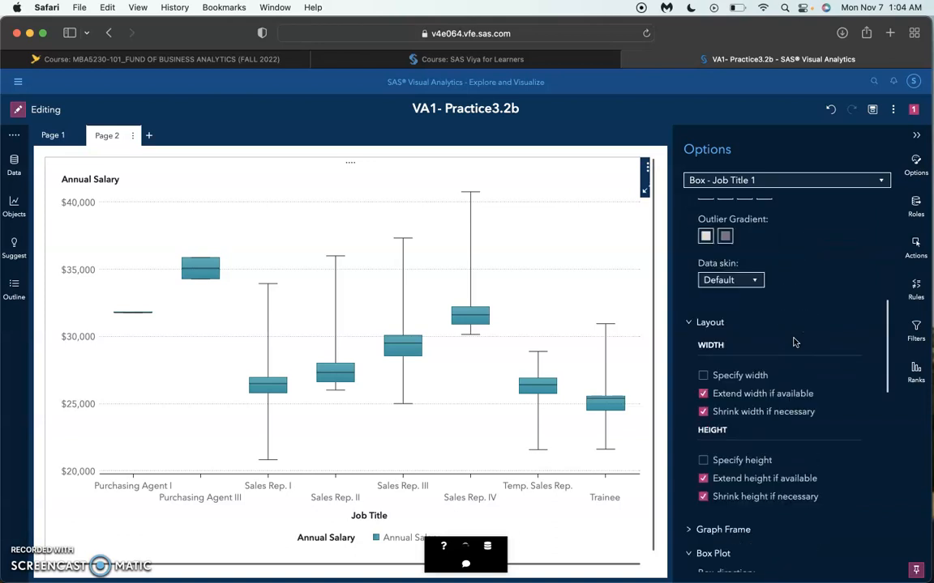
scroll(795, 342, down, 5)
scroll(793, 342, down, 3)
click(776, 329)
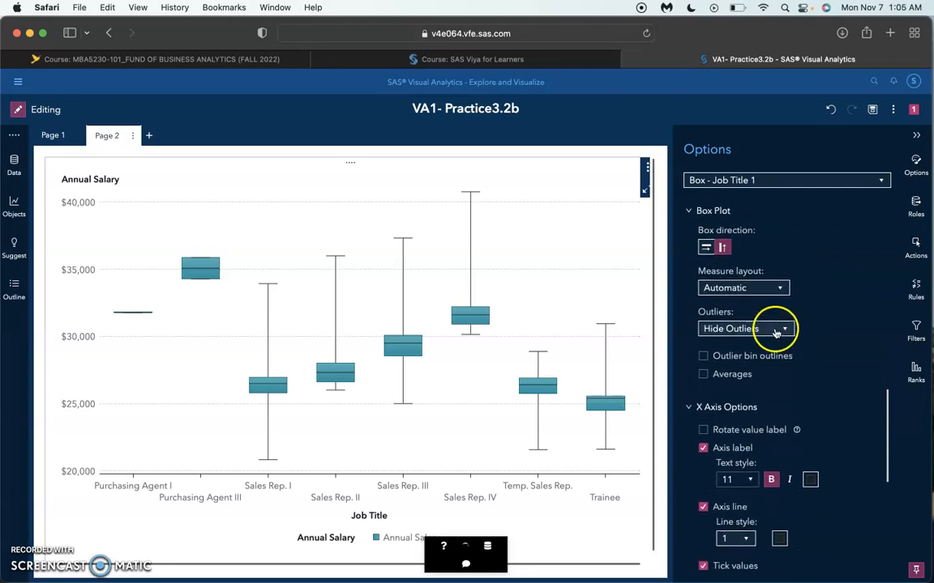
click(761, 360)
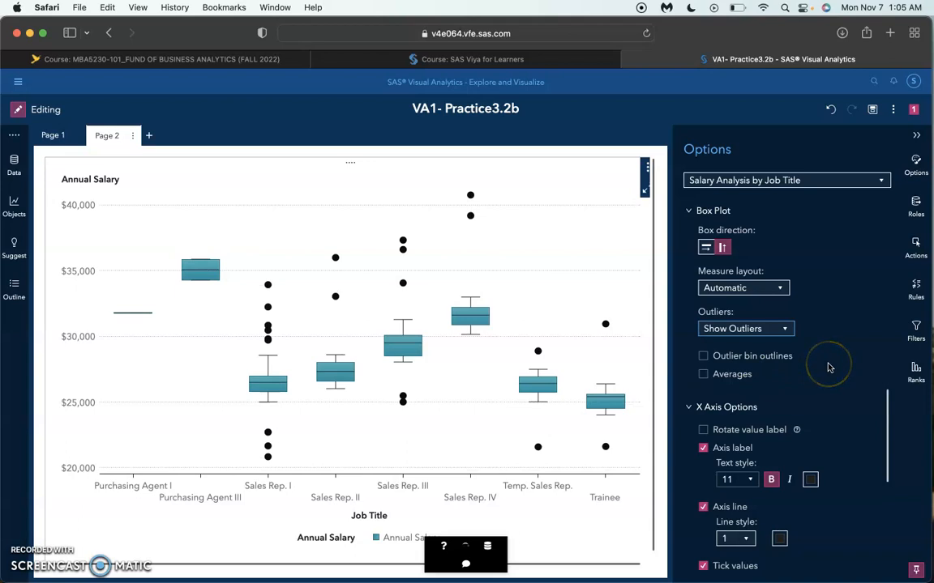
click(704, 375)
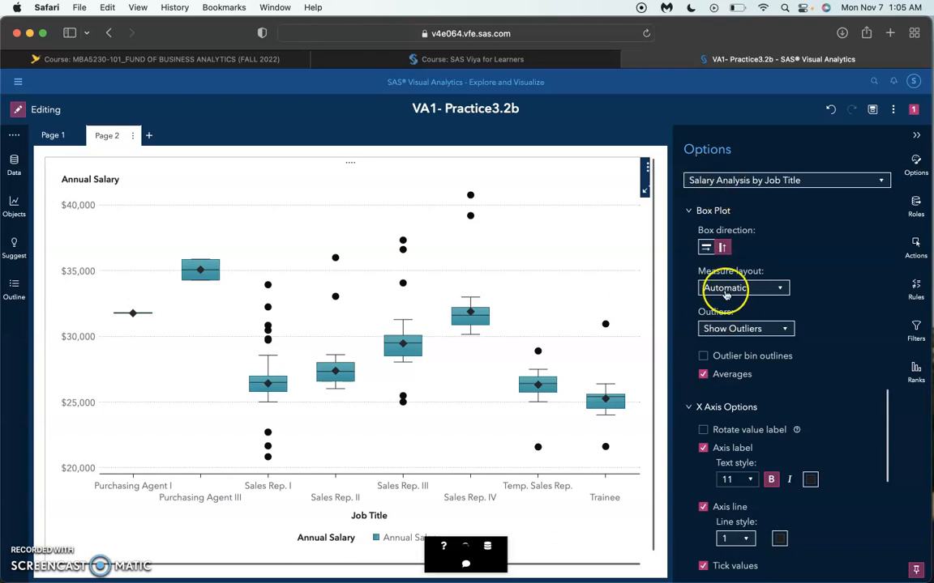
Step: Maximize the box plot and examine its details table of salary statistics by job title
click(646, 186)
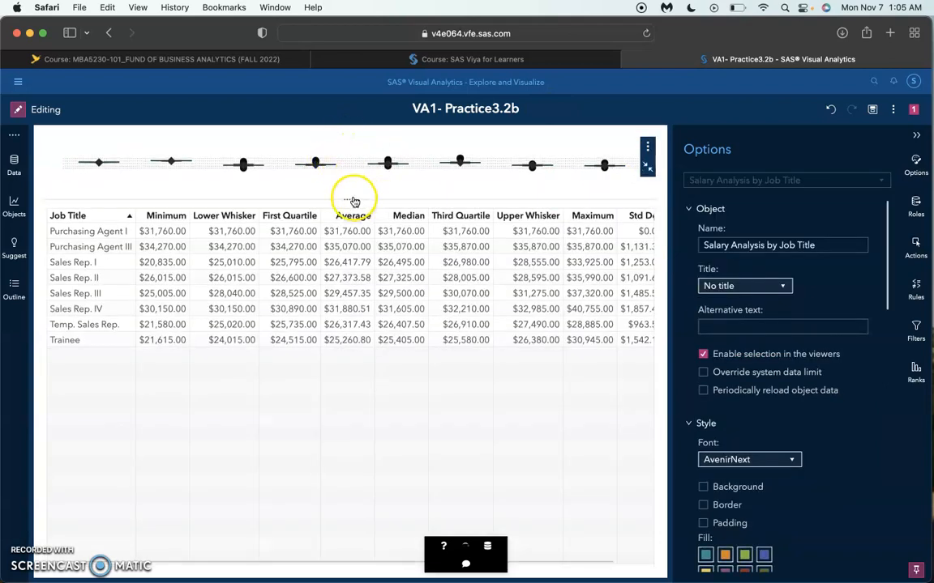
click(354, 201)
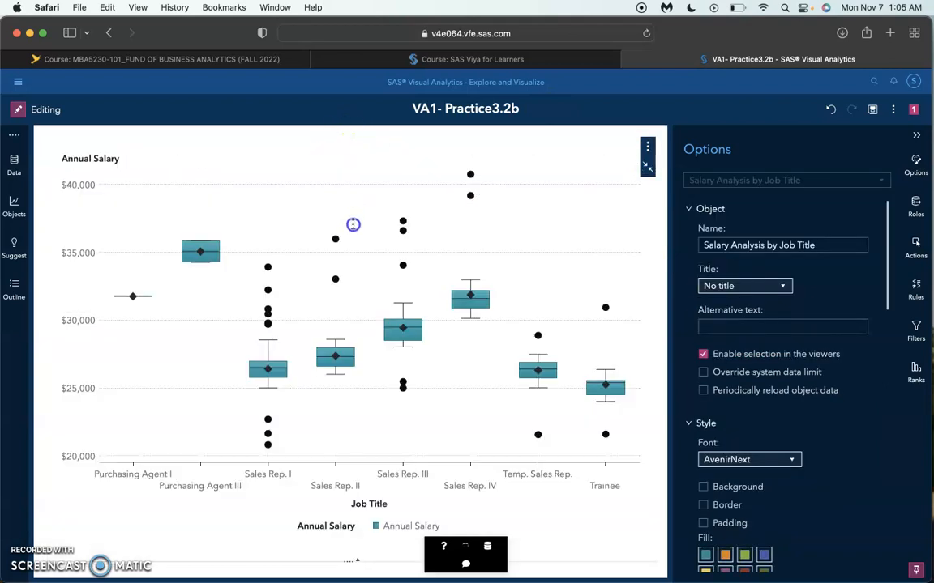
click(356, 559)
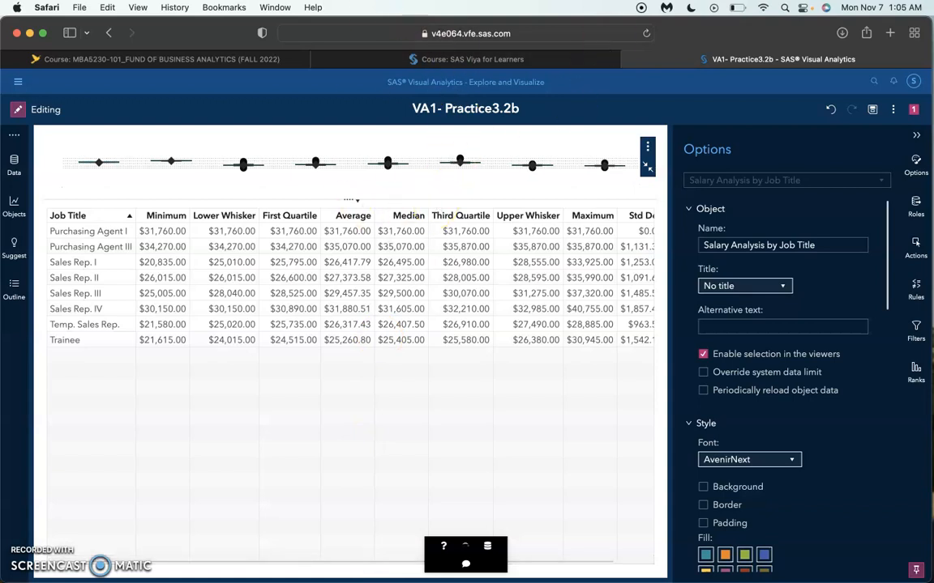
click(339, 256)
Step: Sort the details table by Average in ascending order, compare the job titles, and restore the box plot to normal size
click(346, 216)
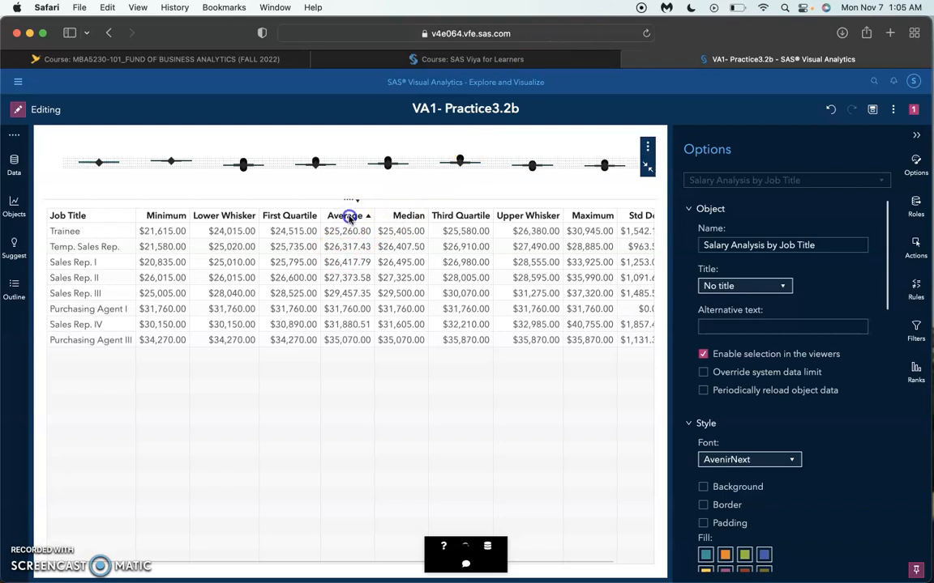
click(349, 218)
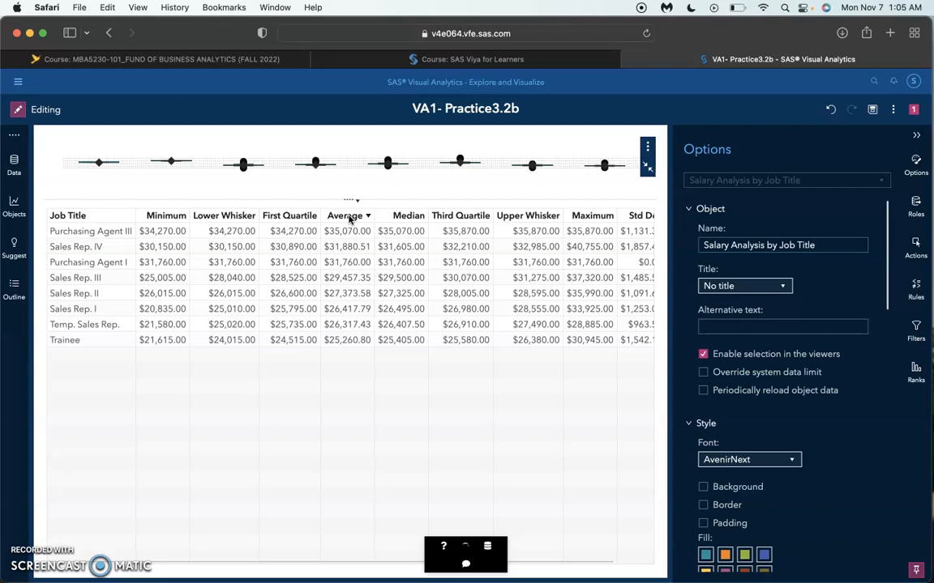
click(348, 217)
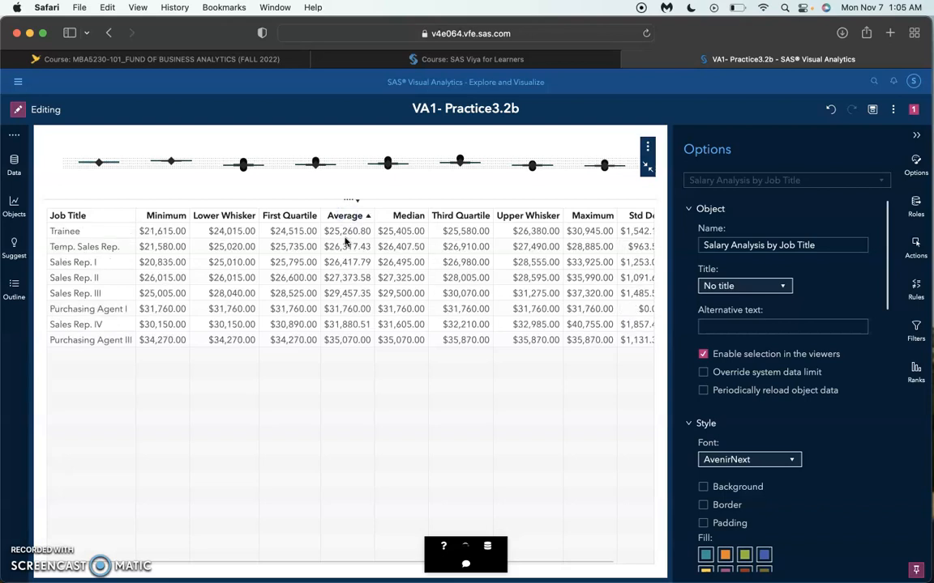
click(648, 168)
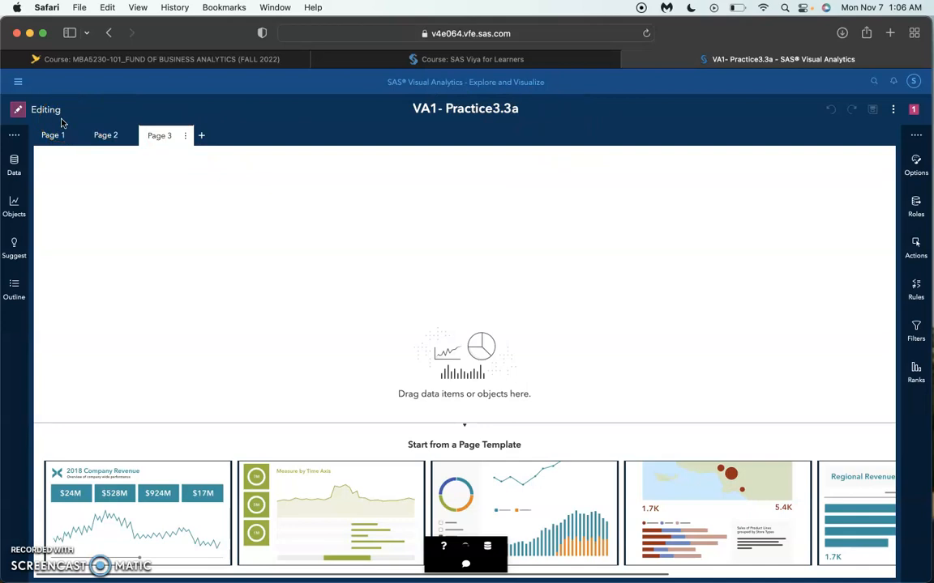
Step: Start a new custom category in EMPLOYEES_CLEAN and name it Employee Status
click(15, 163)
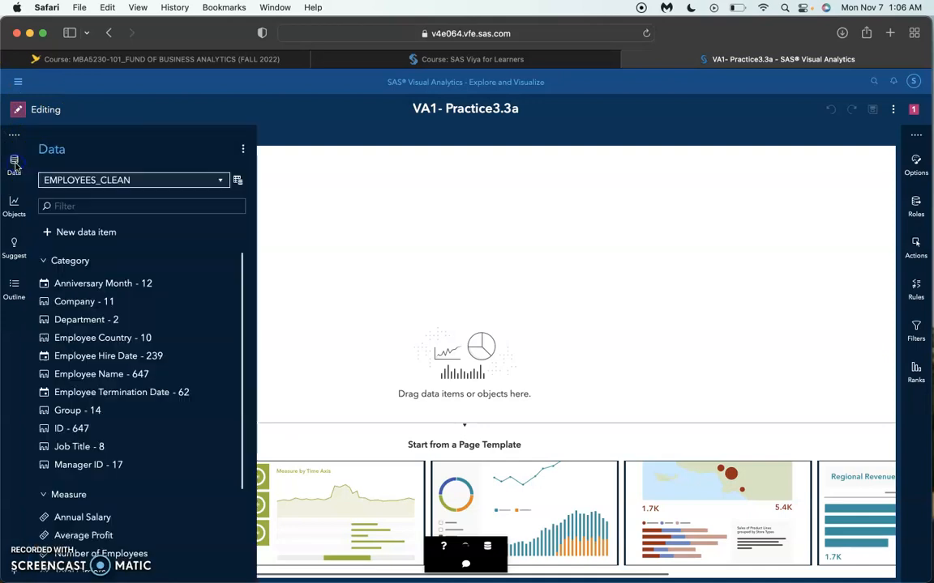
click(86, 234)
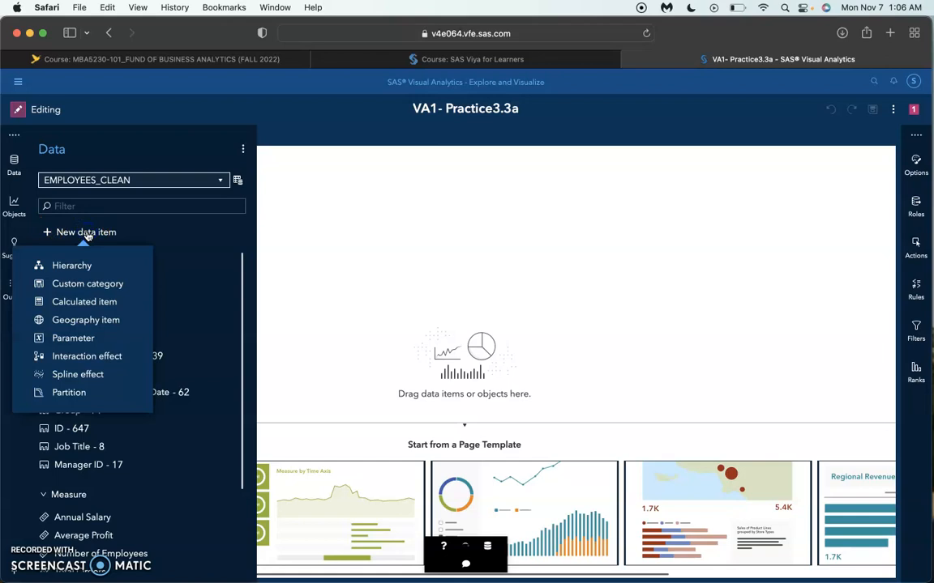
click(90, 289)
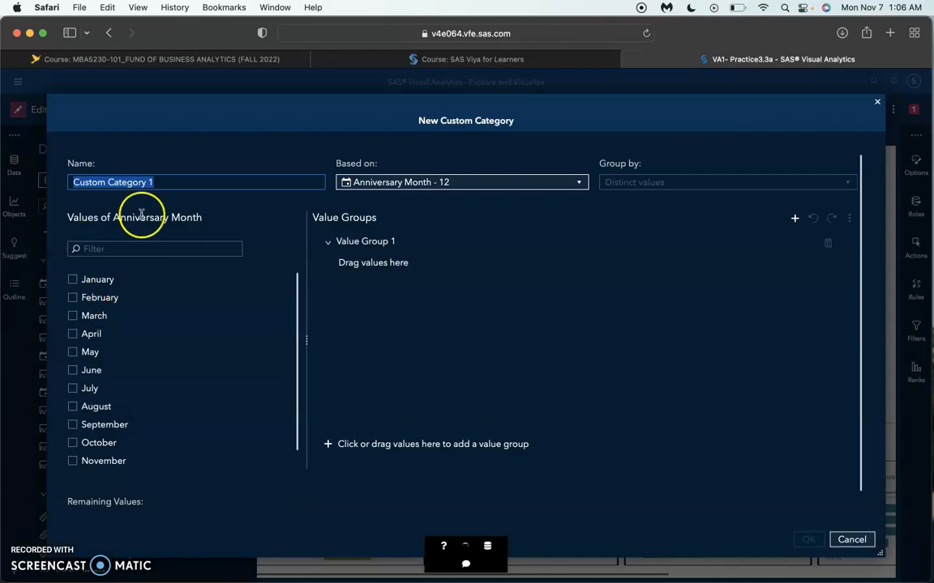
text(Emplo)
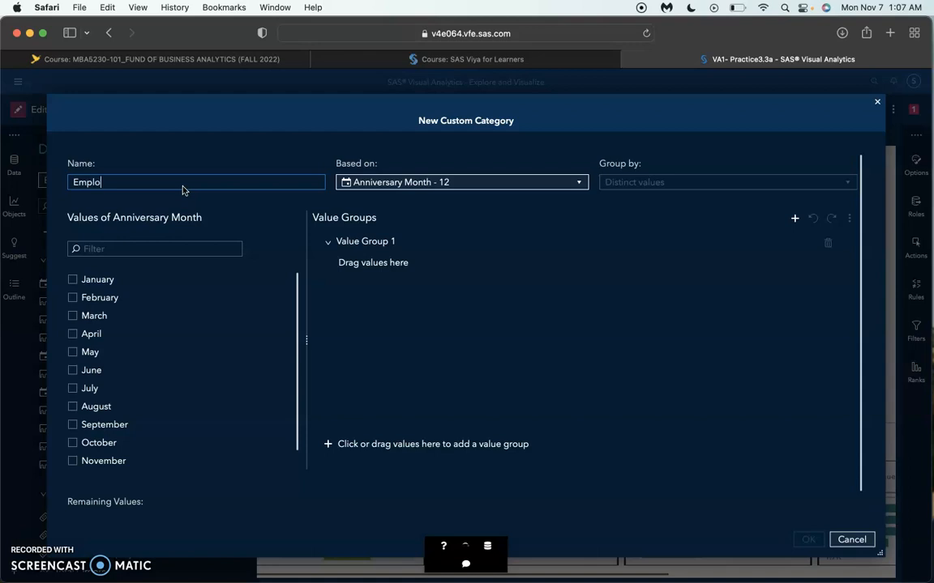
text(ye)
text(e Statie)
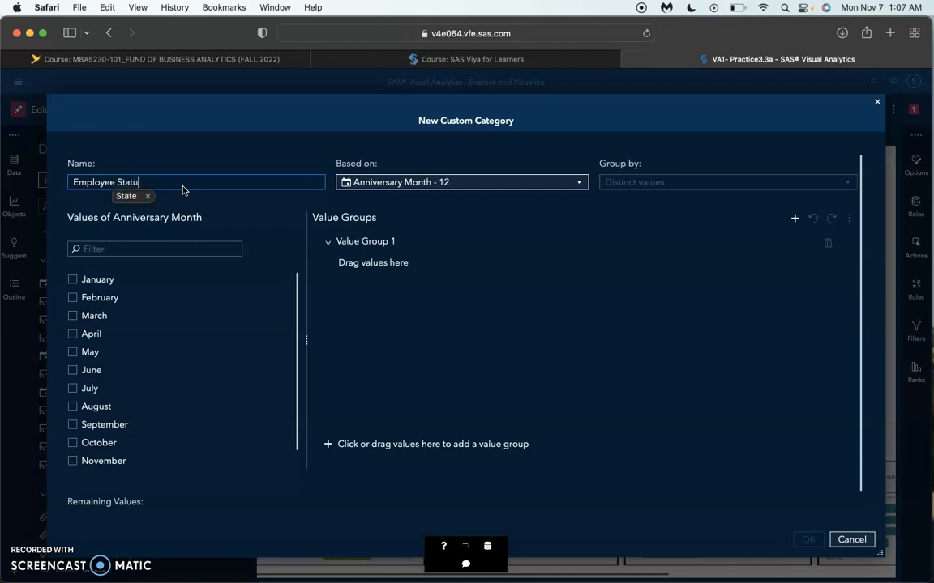
text(s)
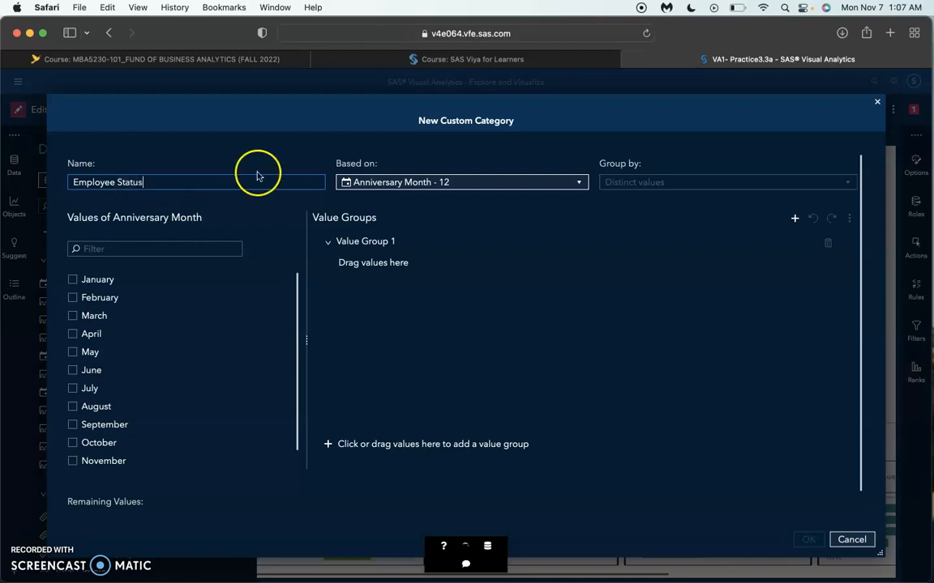
Step: Base the custom category on Employee Termination Date and rename its first value group Active
click(411, 185)
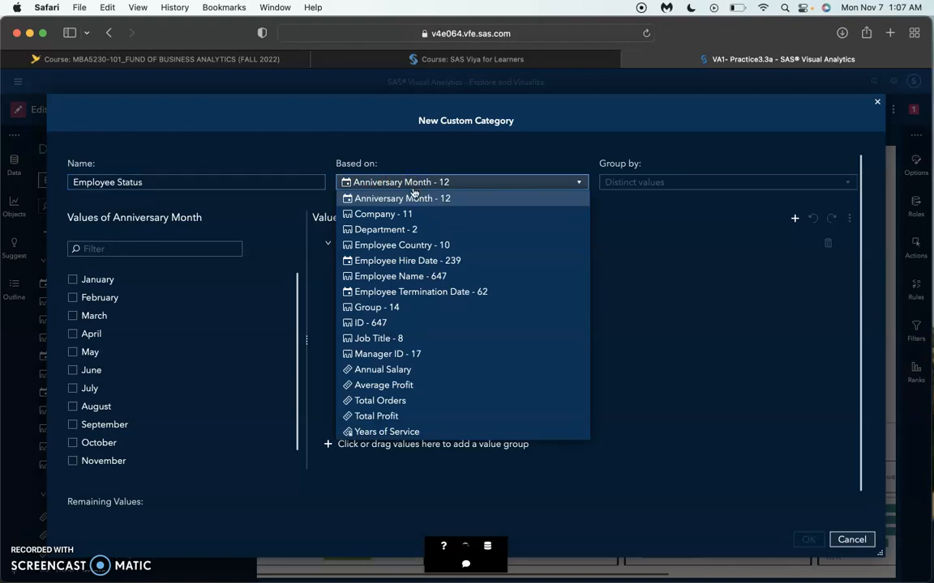
click(419, 294)
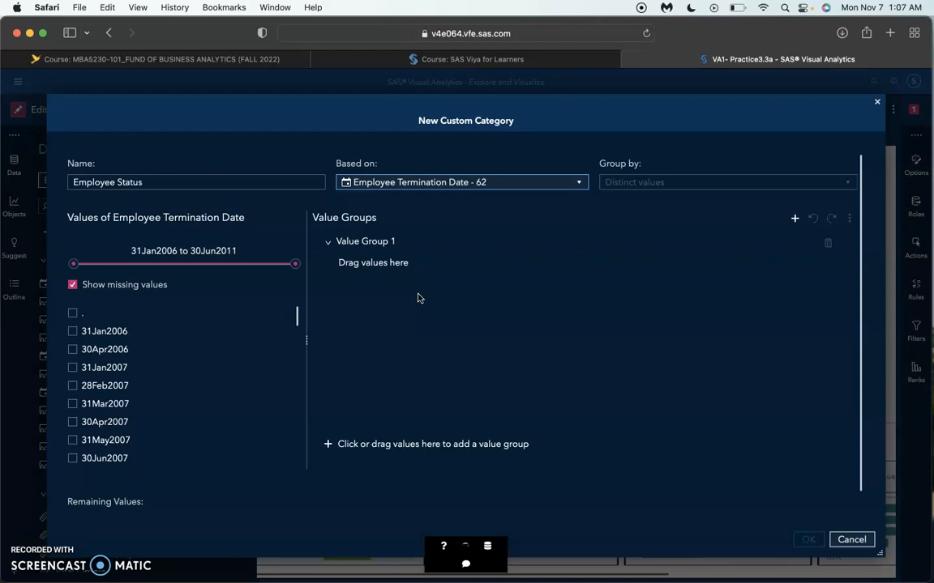
double_click(379, 243)
click(409, 268)
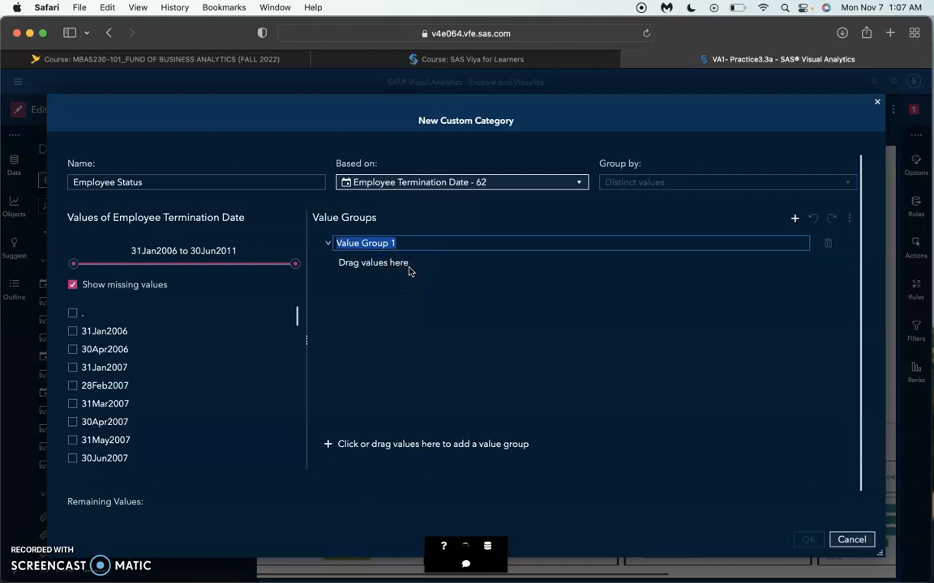
text(Active)
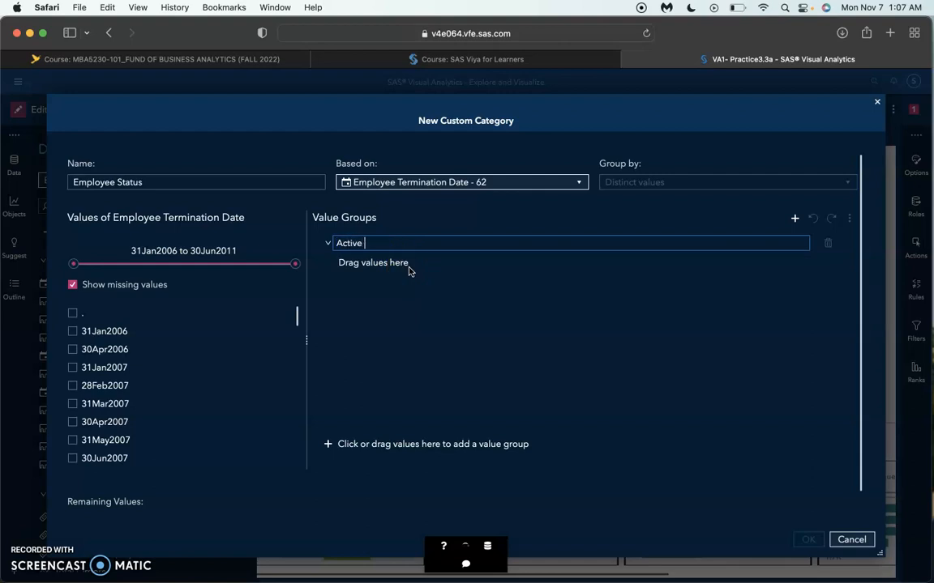
key(Return)
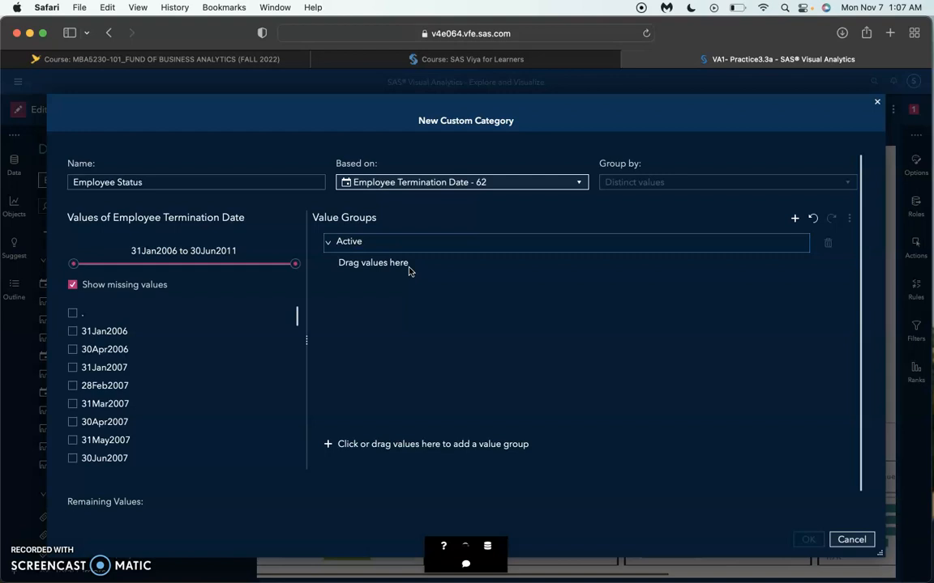
Step: Add the missing termination date value (.) to the Active value group
click(333, 295)
drag(210, 277, 150, 287)
click(321, 287)
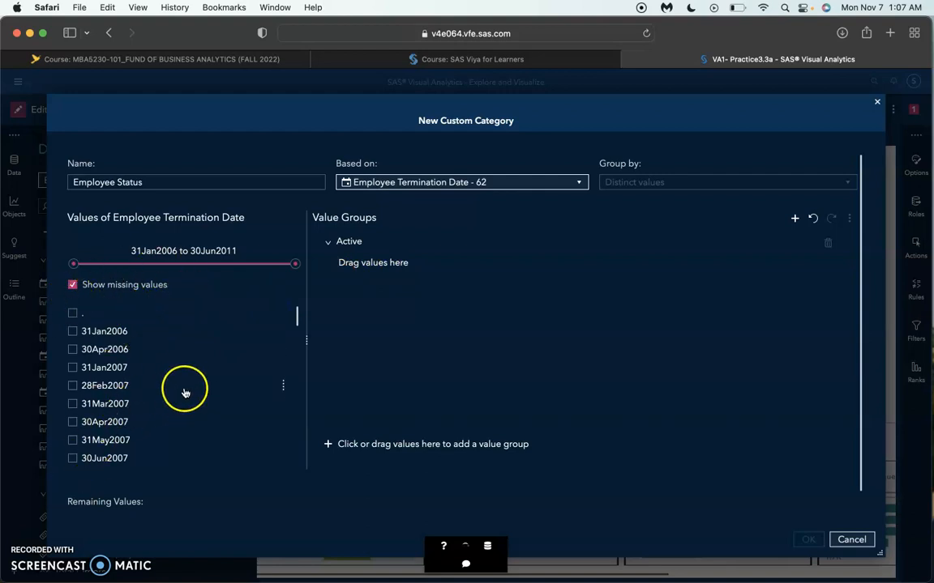
scroll(177, 376, down, 5)
scroll(178, 377, up, 5)
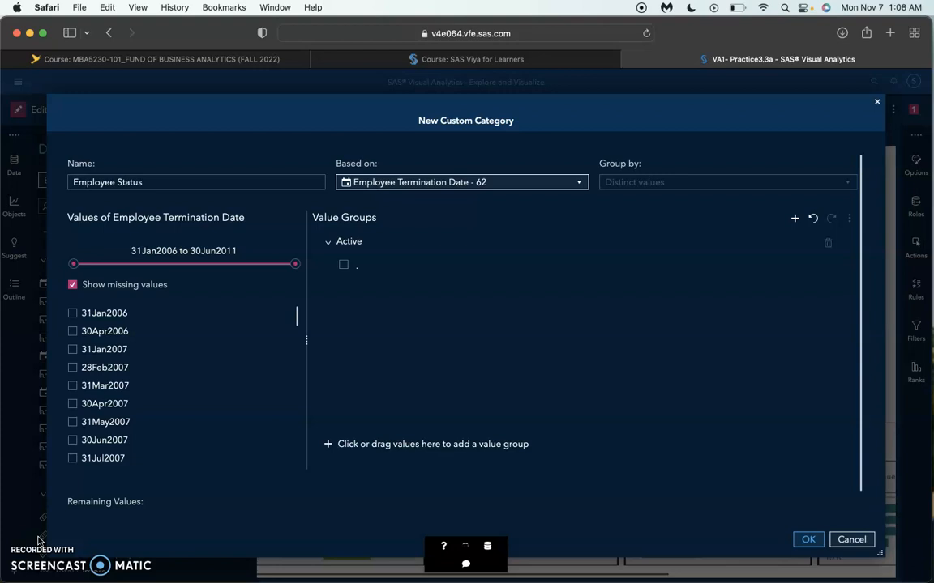
Step: Group the remaining termination dates as Retired and create the Employee Status category
click(141, 503)
click(72, 313)
click(72, 330)
click(72, 349)
click(72, 367)
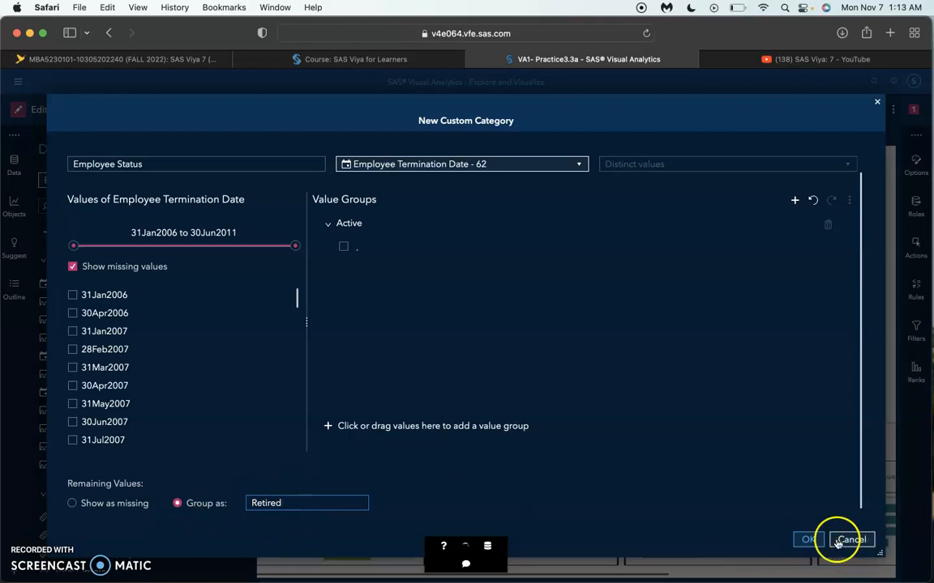
click(806, 539)
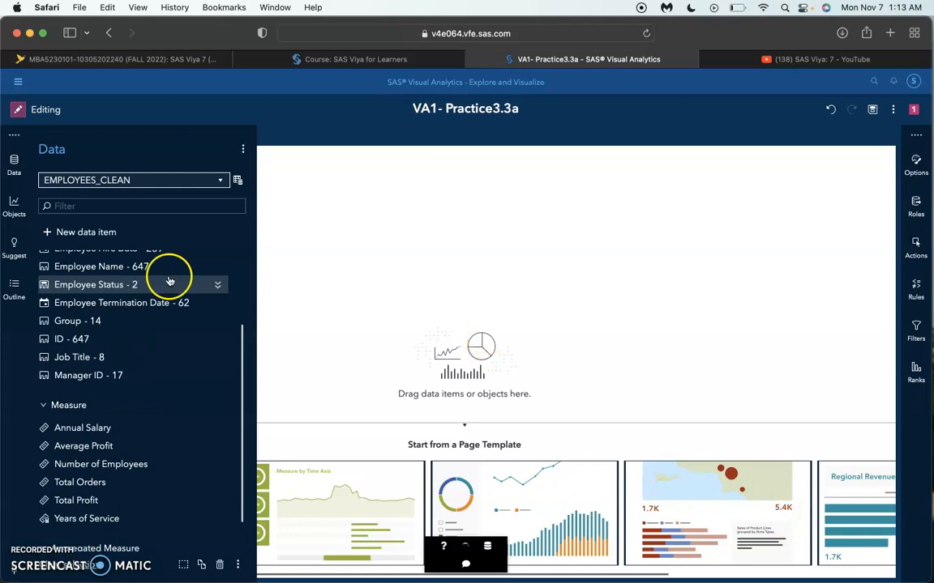
Step: Add a bar chart to the empty Page 3 and start assigning its data
scroll(125, 276, up, 4)
click(71, 260)
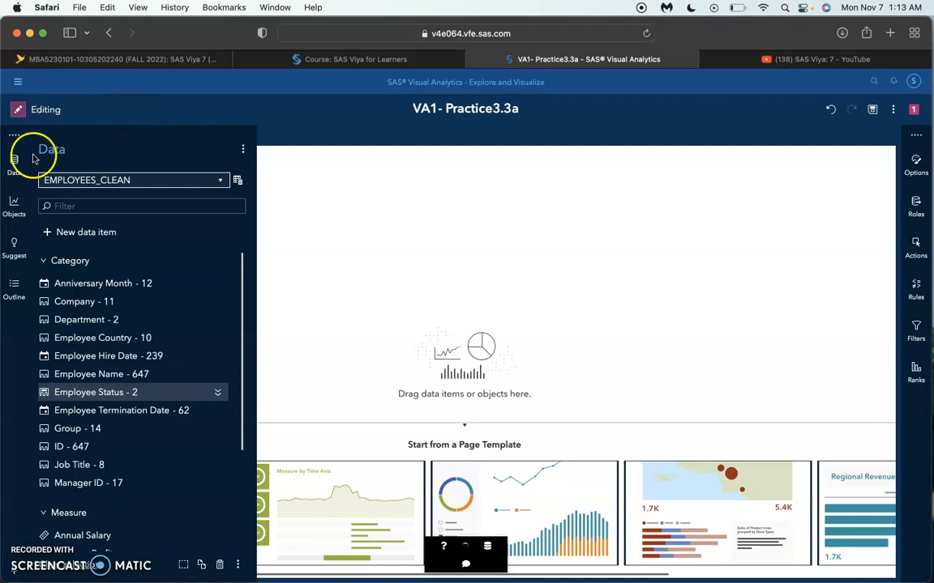
click(14, 204)
drag(75, 304, 346, 282)
click(474, 364)
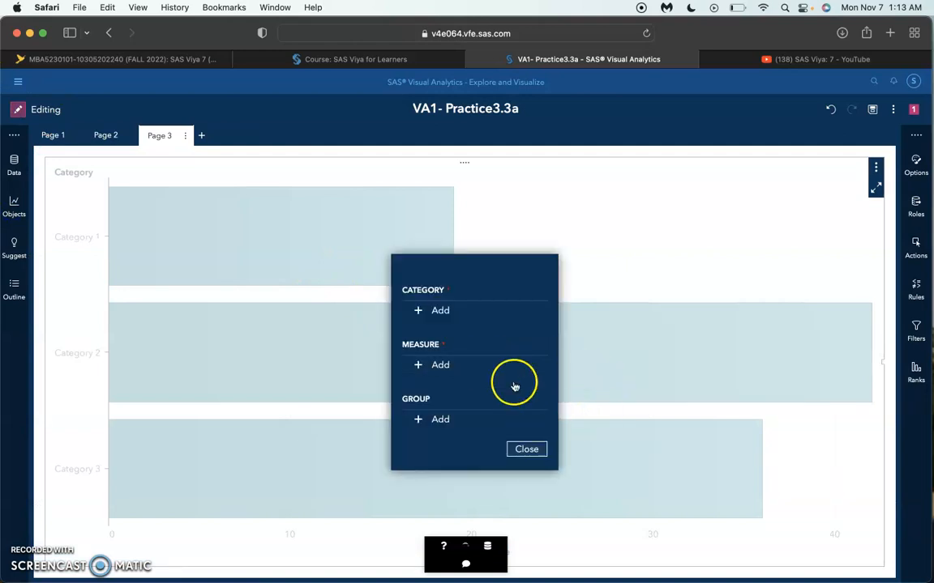
Step: Assign Job Title as the bar chart's category and replace the Number of Employees measure with Years of Service
click(443, 310)
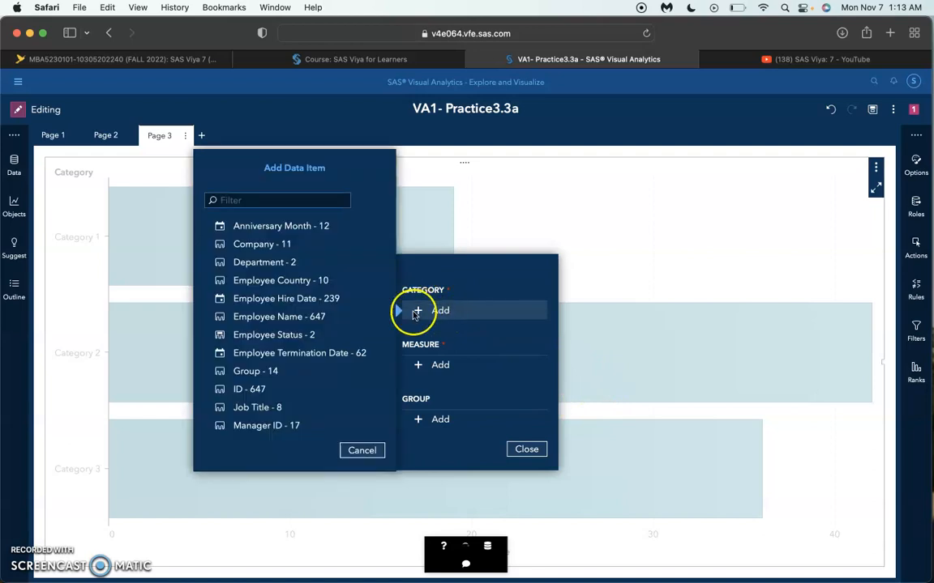
click(263, 407)
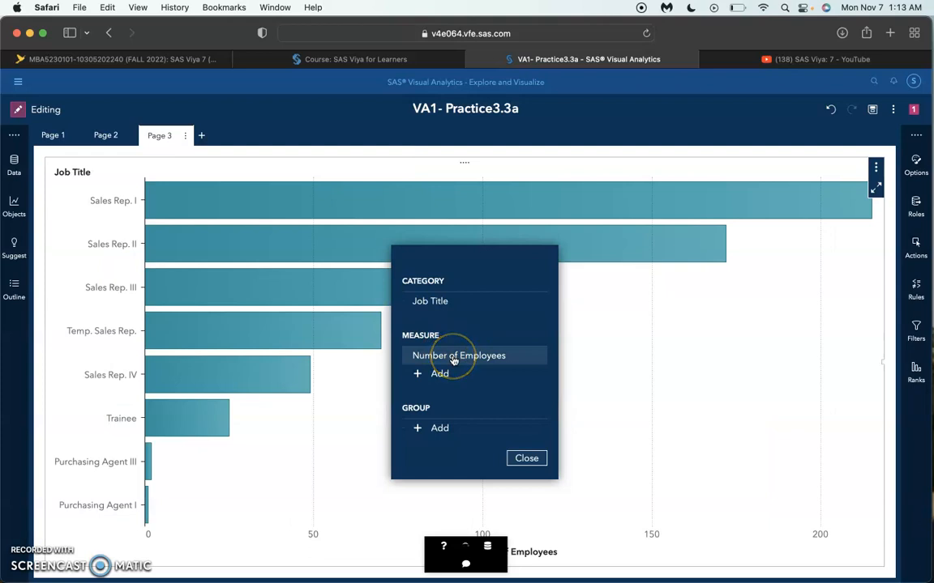
click(454, 358)
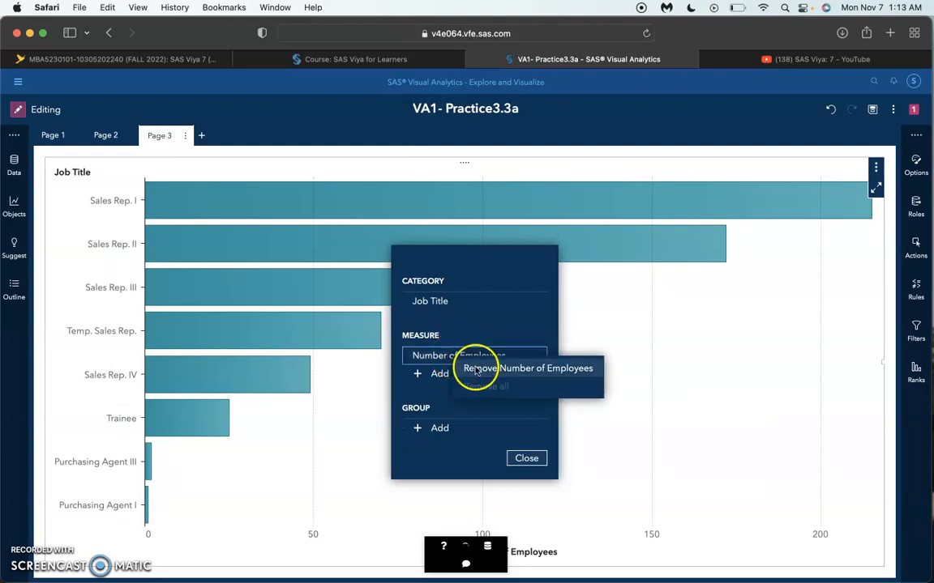
click(478, 369)
click(441, 365)
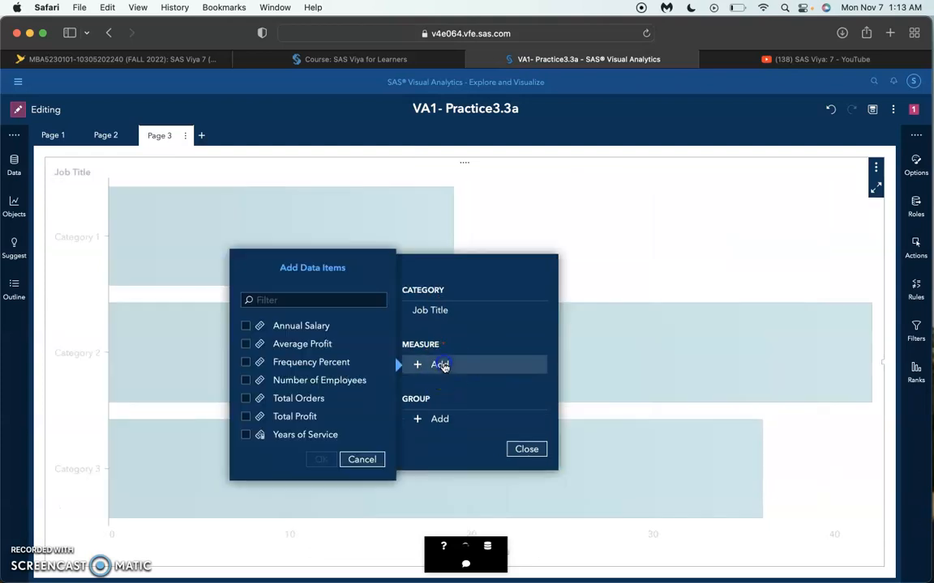
click(245, 436)
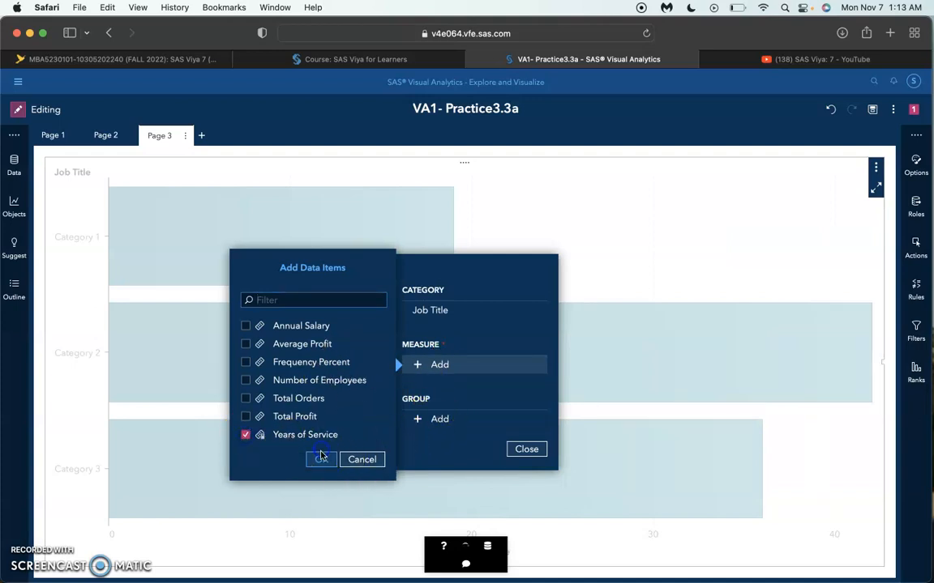
Step: Group the bar chart by Employee Status and finish the data assignment
click(438, 429)
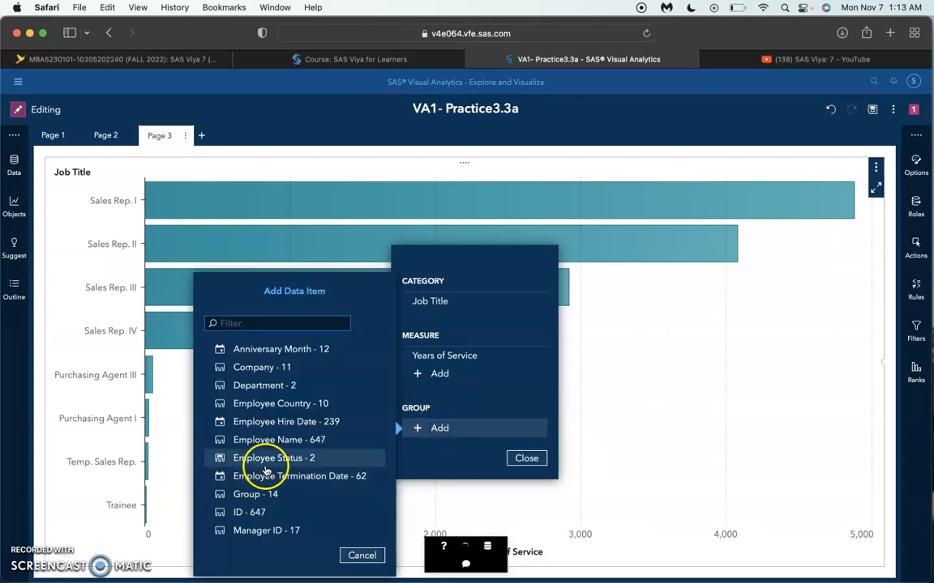
click(273, 458)
click(527, 455)
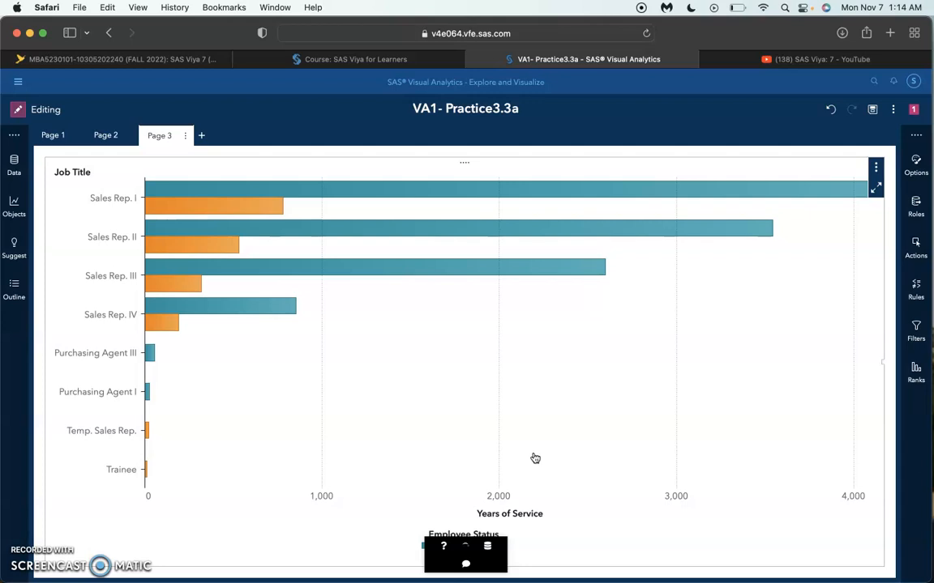
Step: Name the bar chart Year of Service by Job Title and Status
click(916, 170)
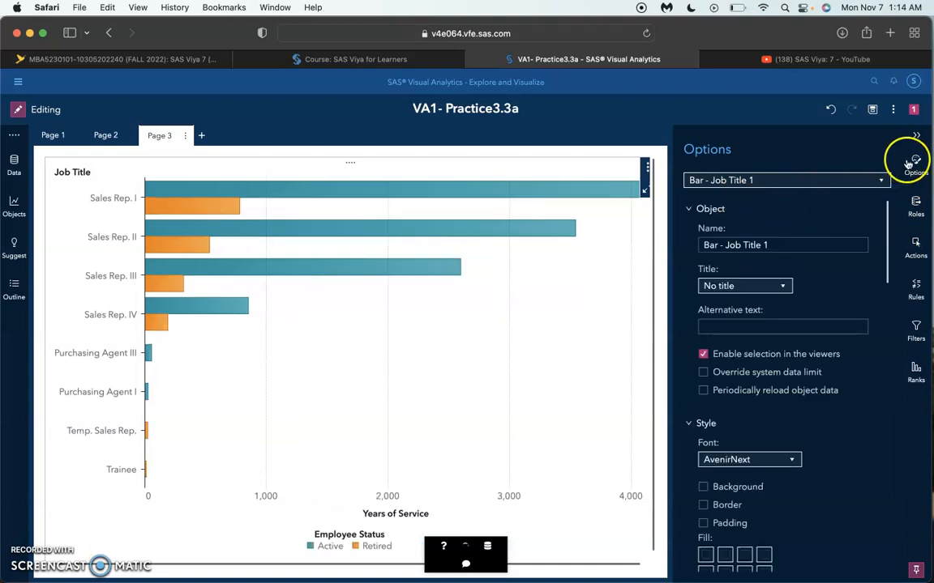
triple_click(782, 249)
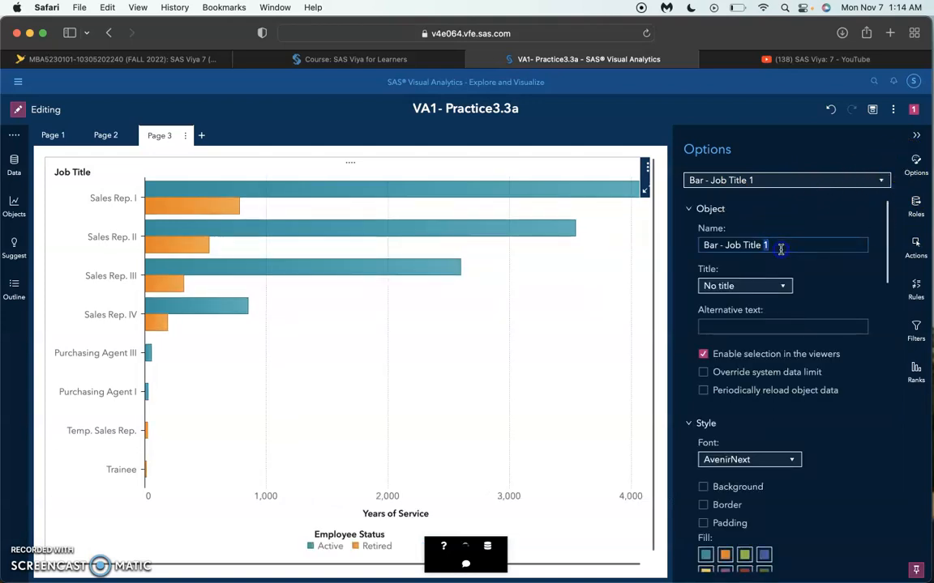
text(Year of s)
key(BackSpace)
text(Service by Job Tit)
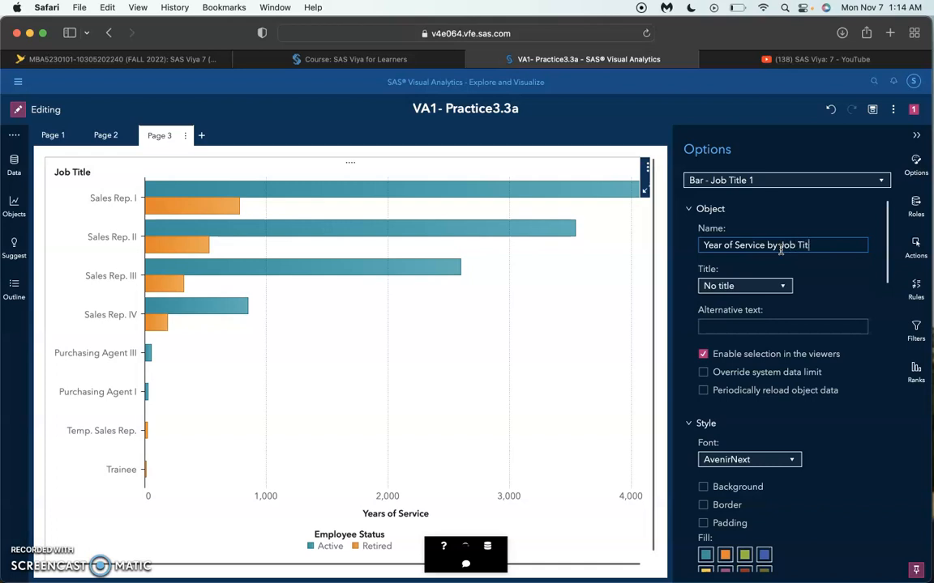
text(le and Status)
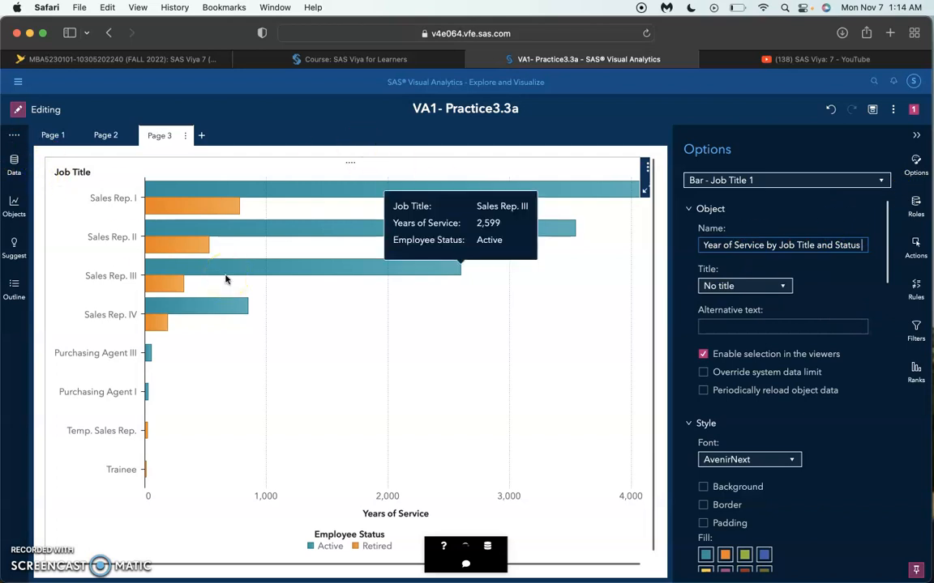
Step: Set the aggregation of the Years of Service measure to Average and inspect the updated bar chart
click(13, 166)
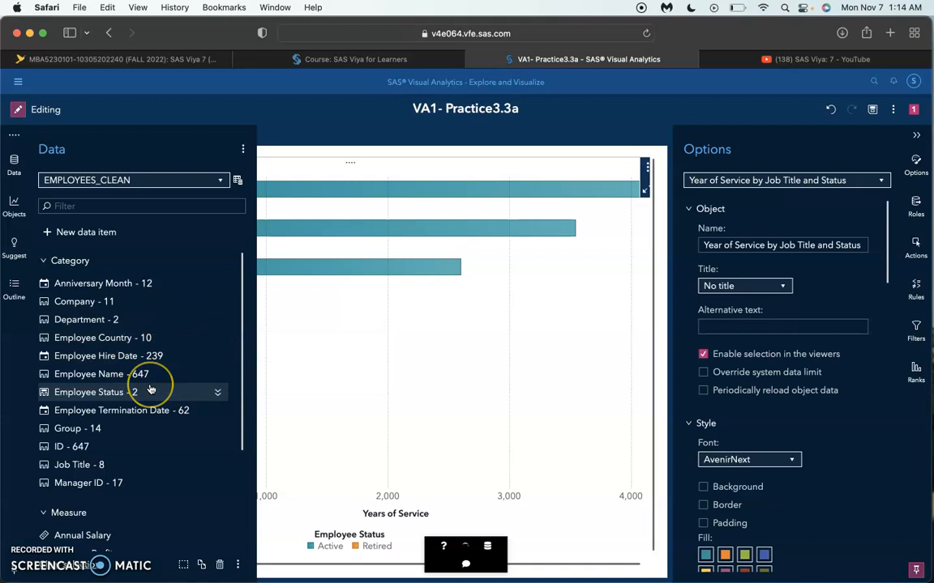
mouse_move(150, 390)
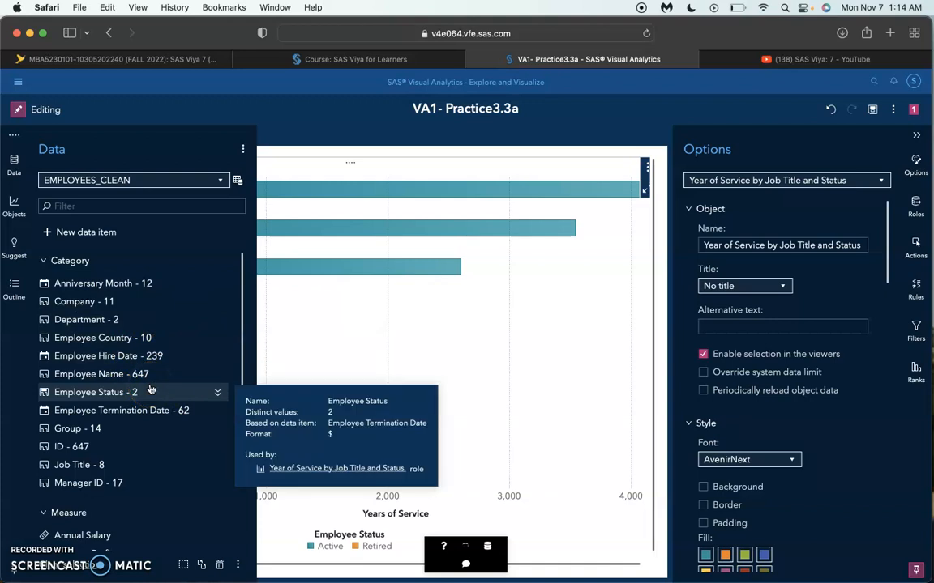
scroll(150, 388, down, 4)
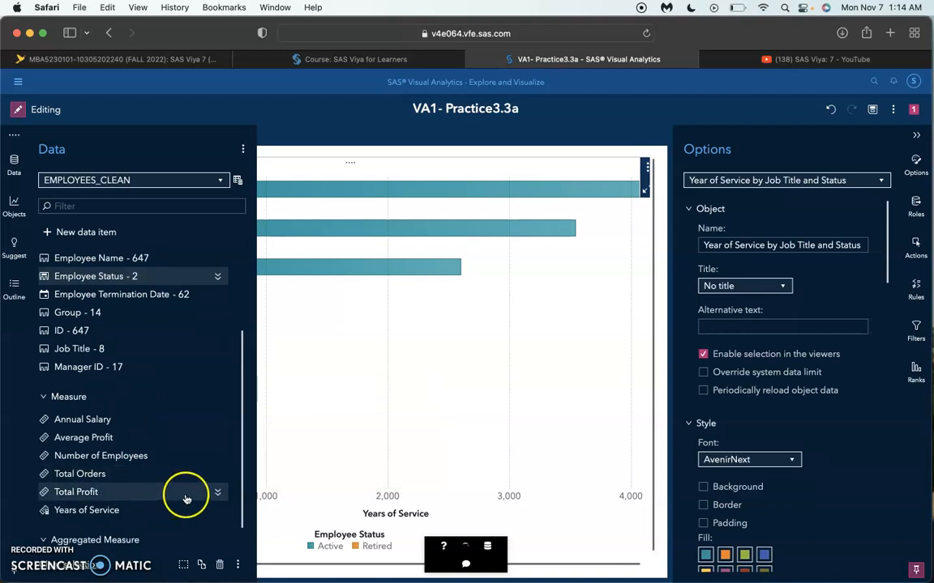
click(217, 509)
scroll(156, 412, down, 3)
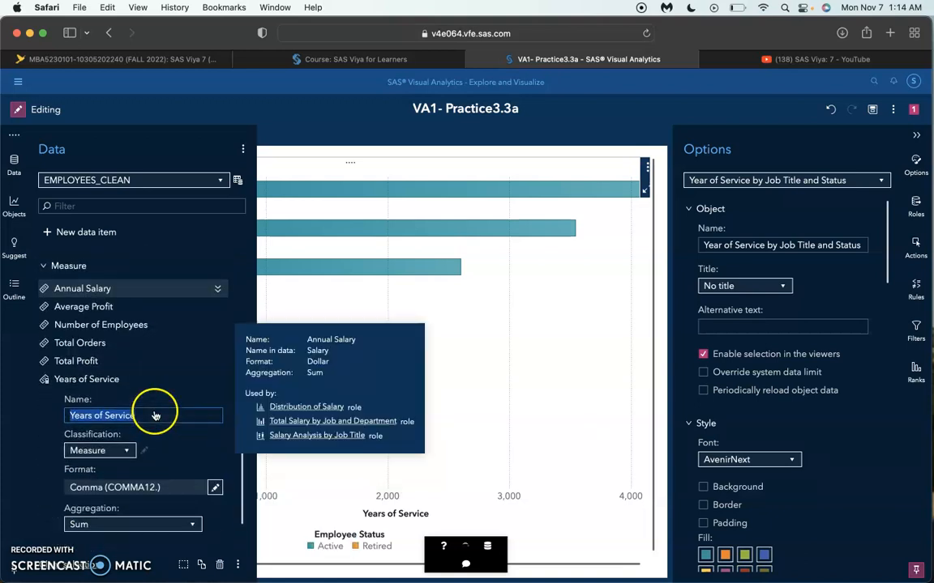
scroll(140, 501, down, 1)
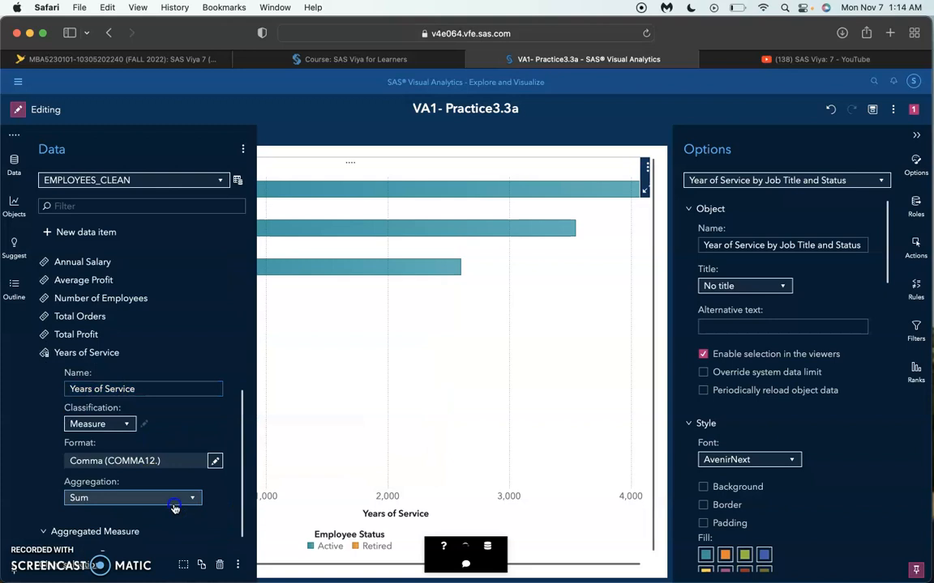
click(173, 502)
click(104, 217)
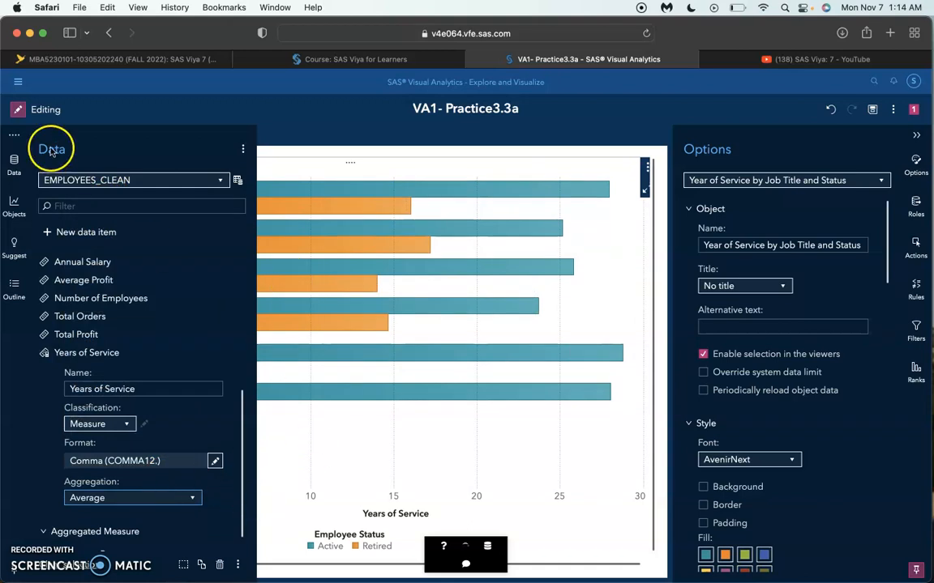
click(16, 154)
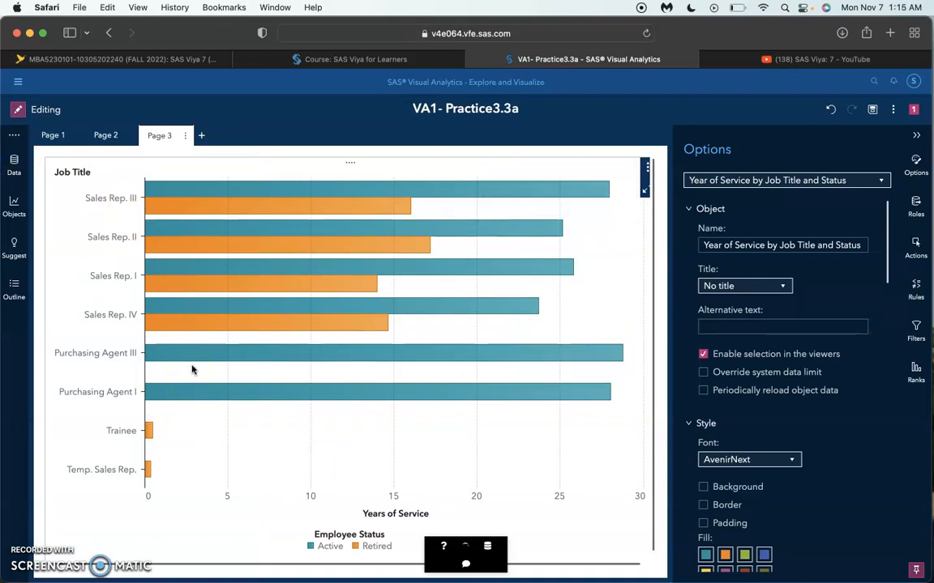
mouse_move(621, 350)
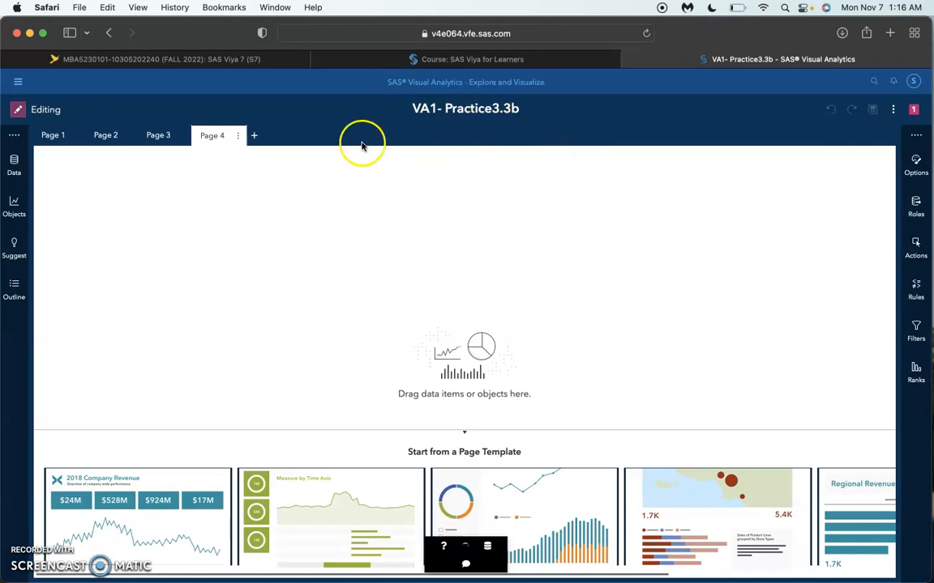
Step: Start a data filter on the EMPLOYEES_CLEAN data source and add a Boolean AND operator to its expression
click(15, 166)
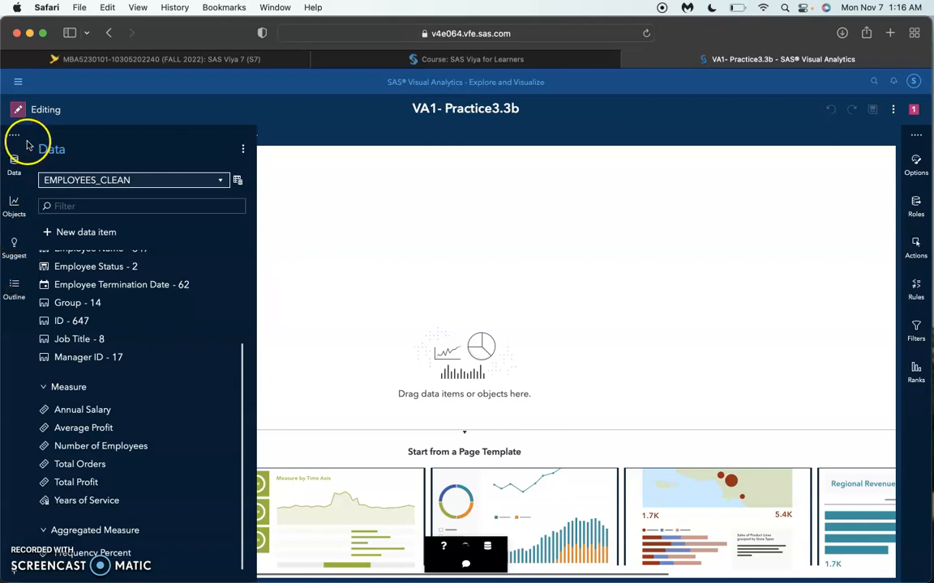
mouse_move(71, 273)
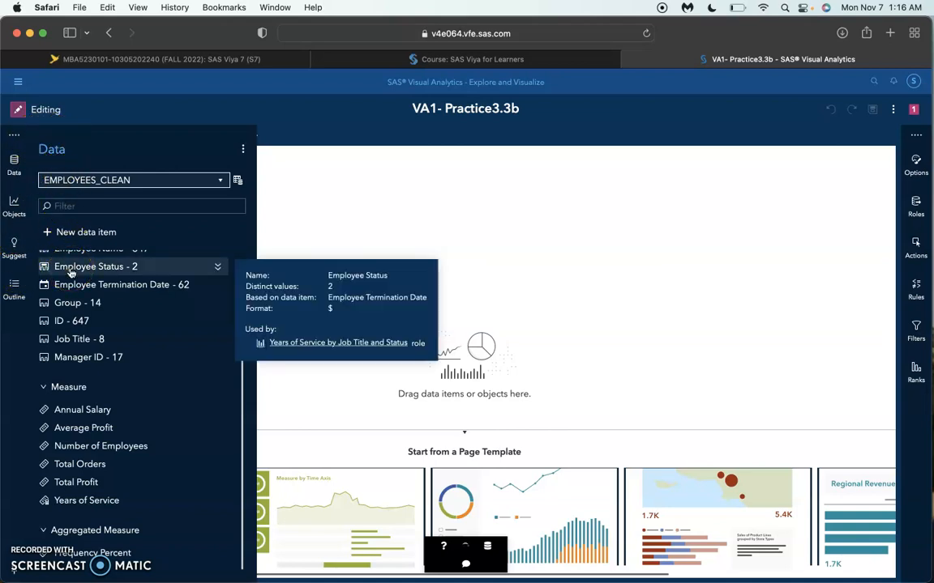
click(239, 180)
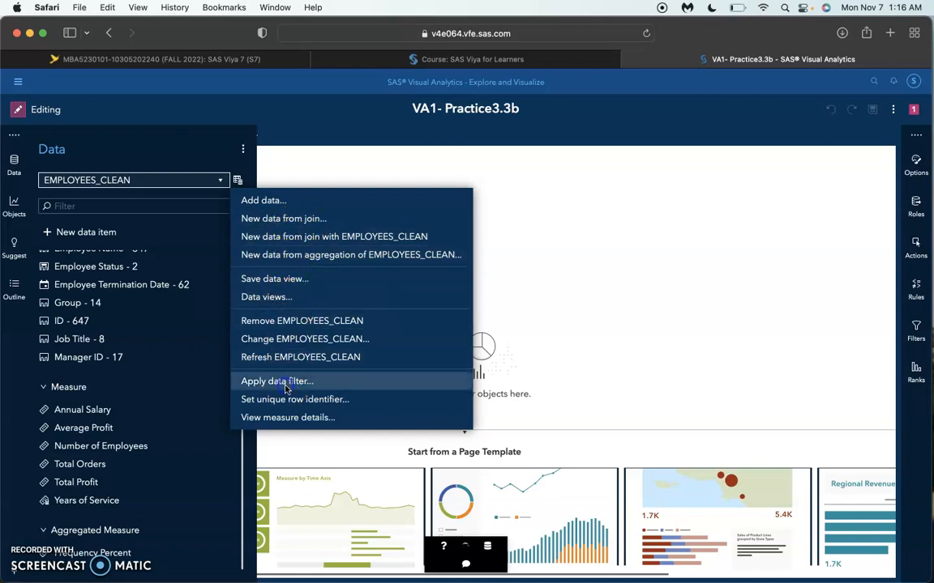
click(260, 381)
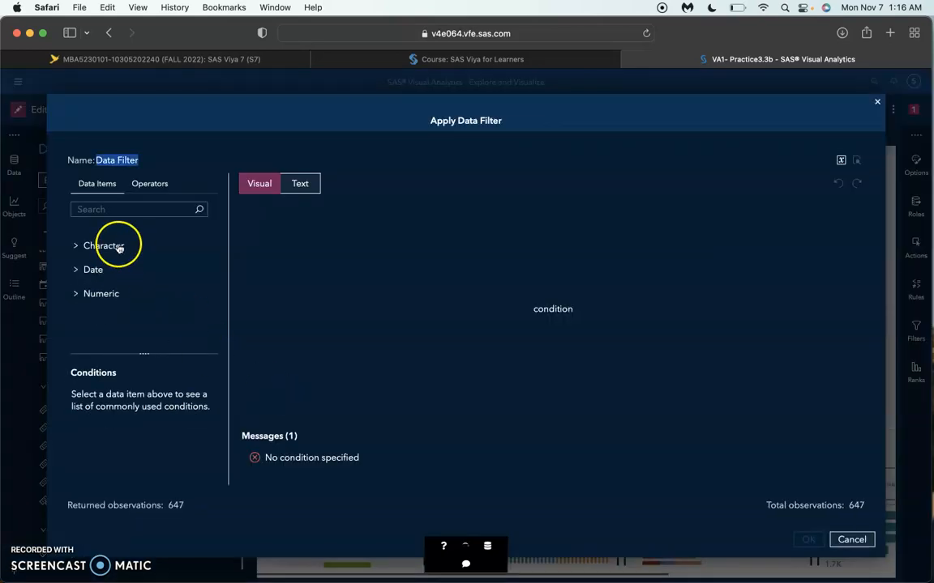
click(149, 183)
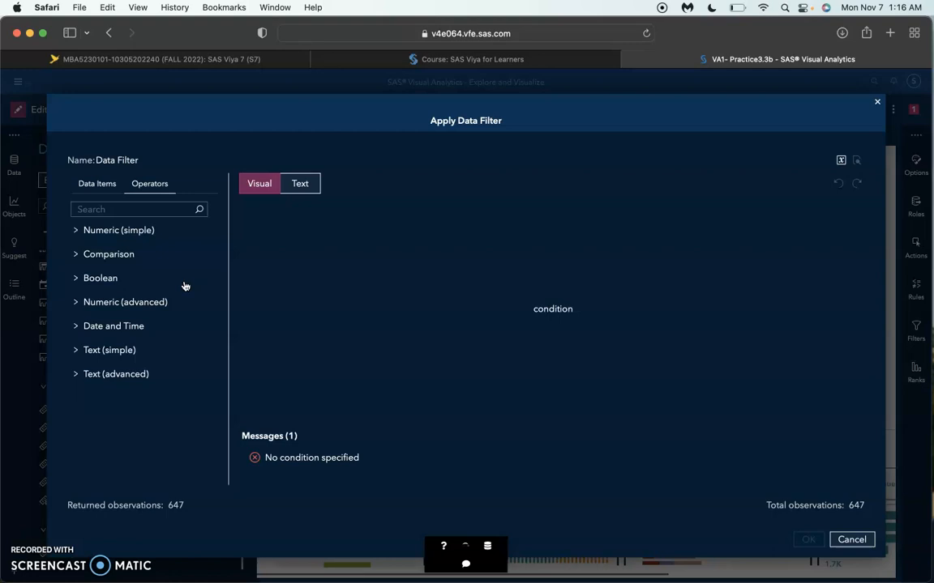
click(75, 278)
click(99, 283)
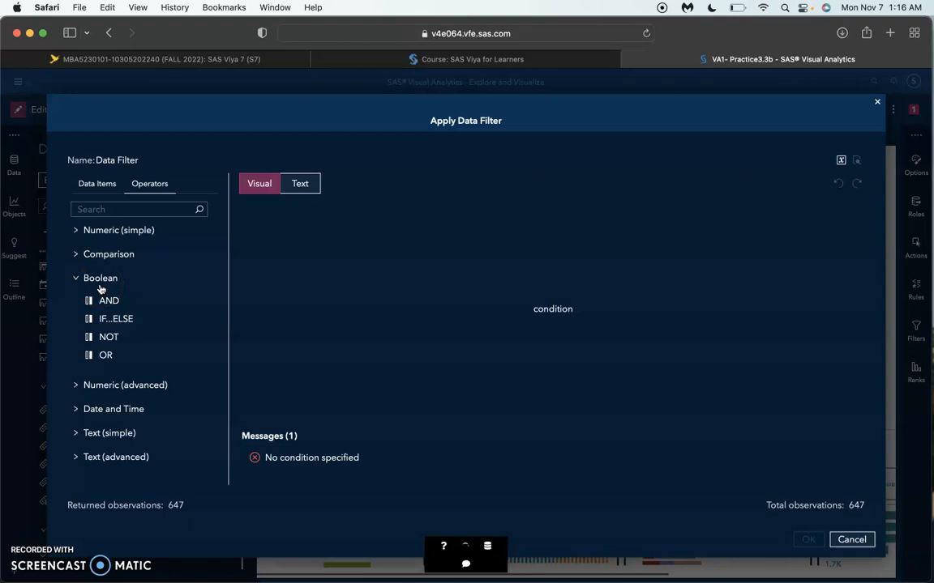
double_click(110, 301)
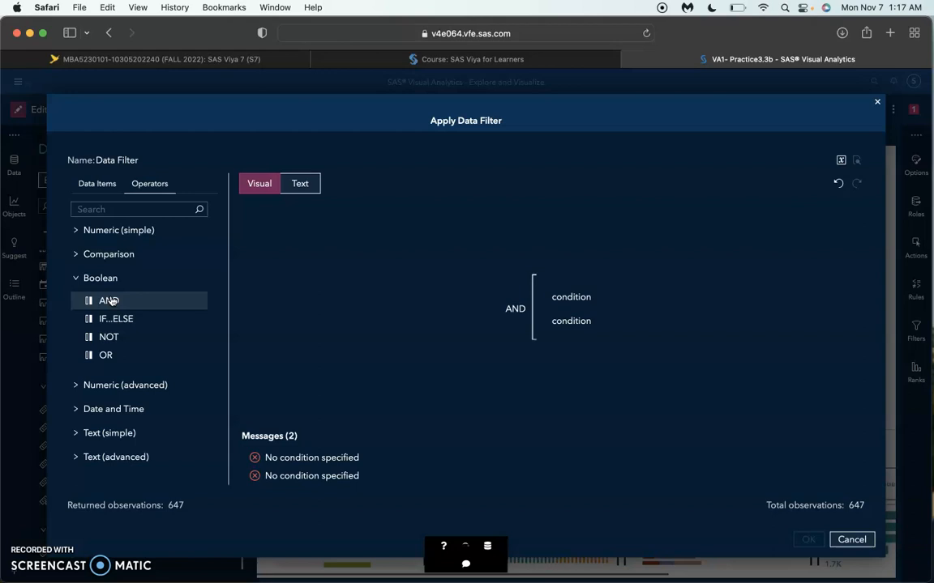
Step: Select the Employee Status character data item and look through its conditions for the first AND condition
click(96, 184)
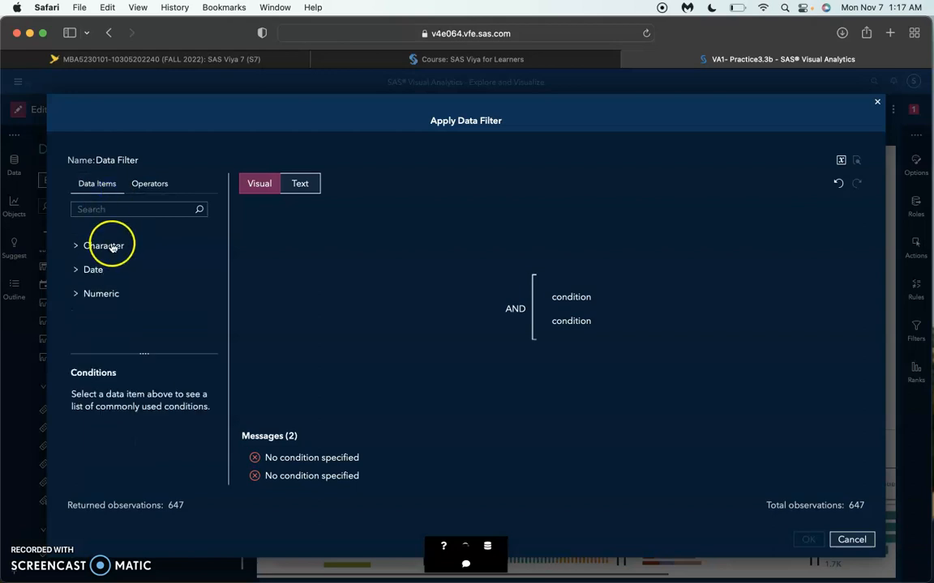
click(82, 247)
click(119, 285)
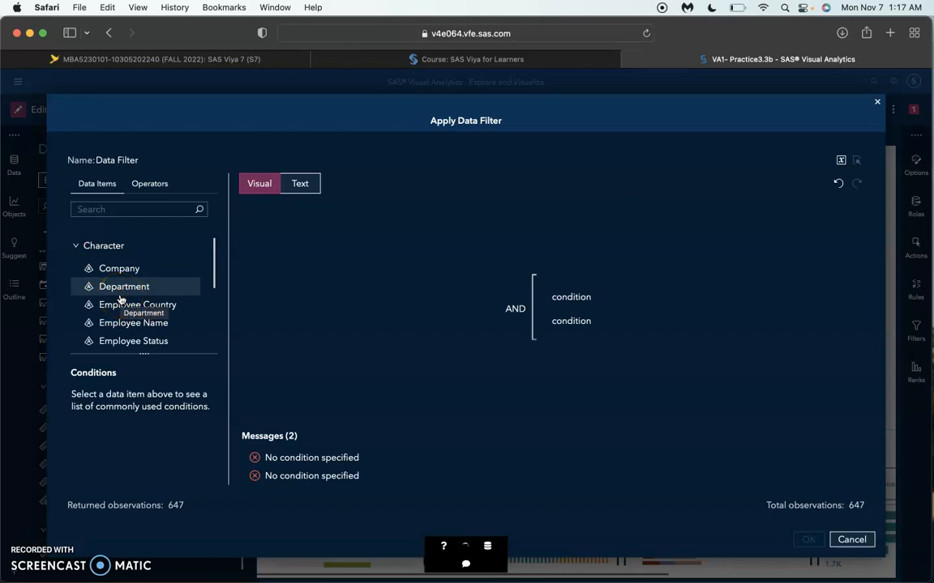
click(159, 337)
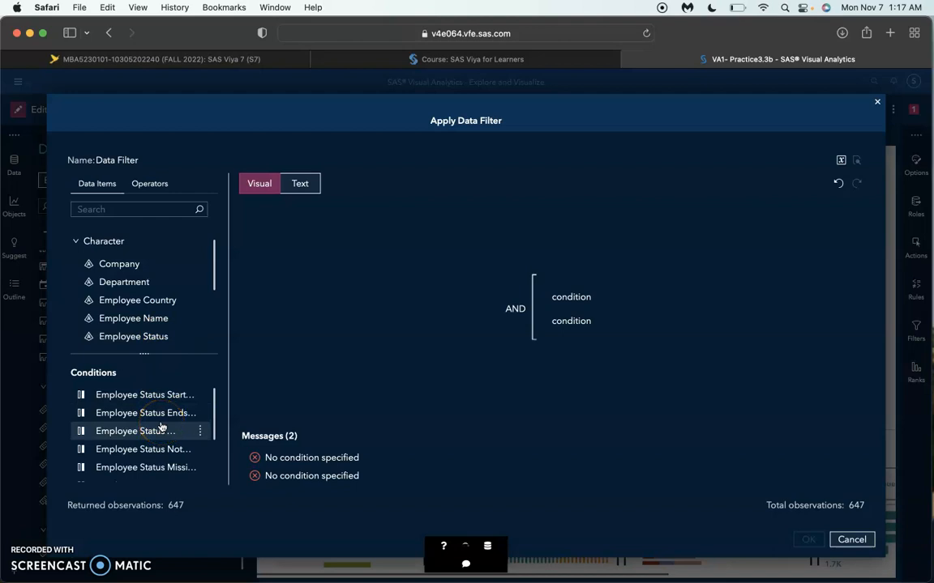
scroll(160, 427, down, 3)
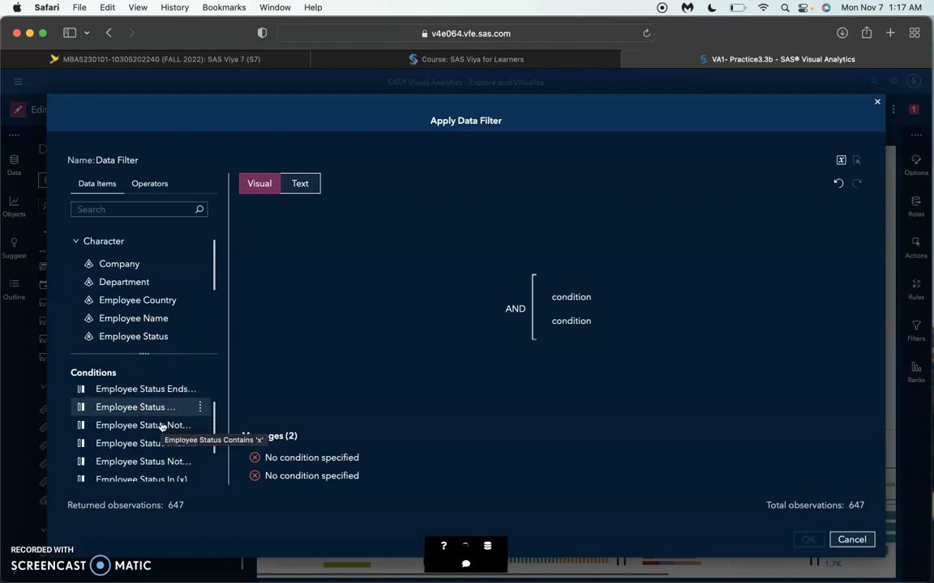